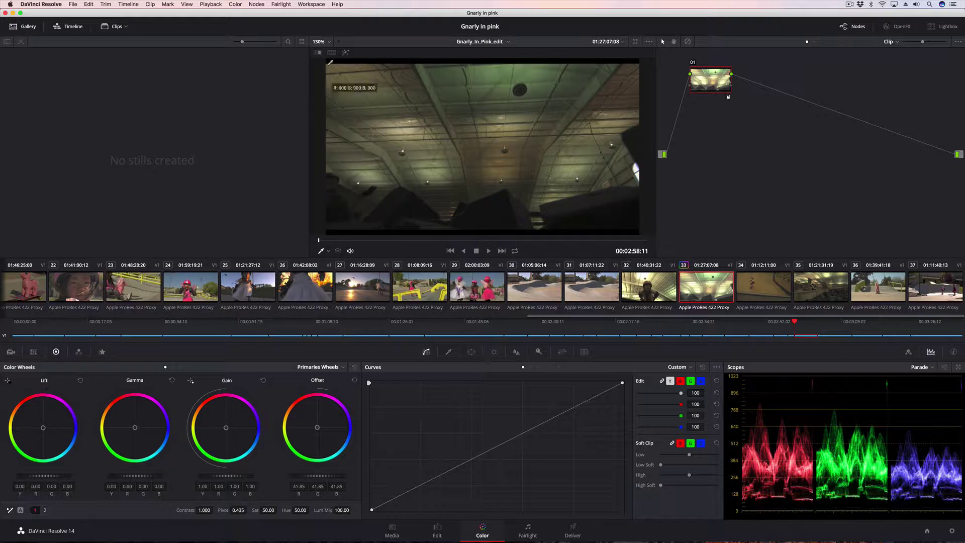
Reset the workspace layout, then display the Parade scopes for clip 08
{"action": "left_click", "coordinate": [311, 4]}
{"action": "left_click", "coordinate": [326, 112]}
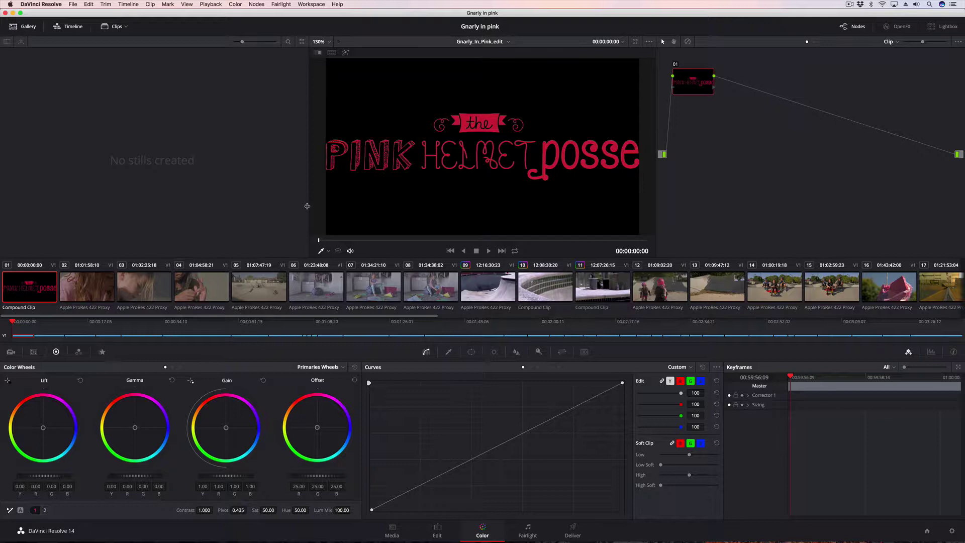
{"action": "left_click", "coordinate": [425, 282]}
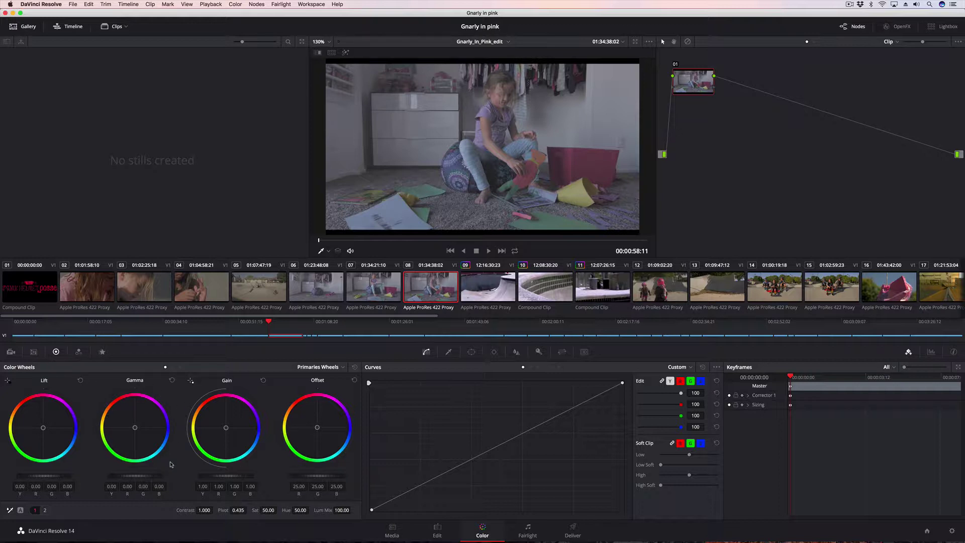
{"action": "left_click", "coordinate": [929, 353]}
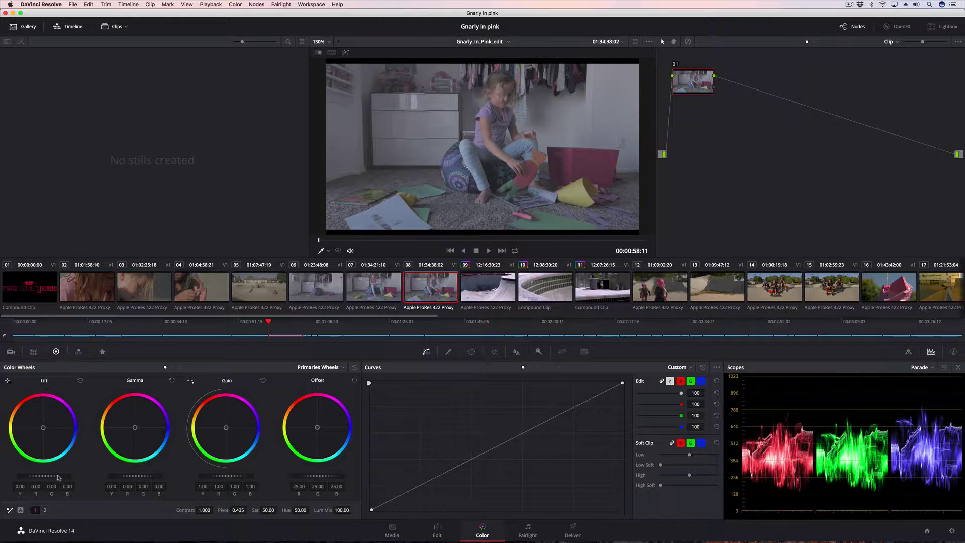
Increase clip 08's contrast by setting the master Lift to about -0.09 and the master Gain to about 1.33
{"action": "left_click_drag", "start_coordinate": [58, 476], "coordinate": [49, 476]}
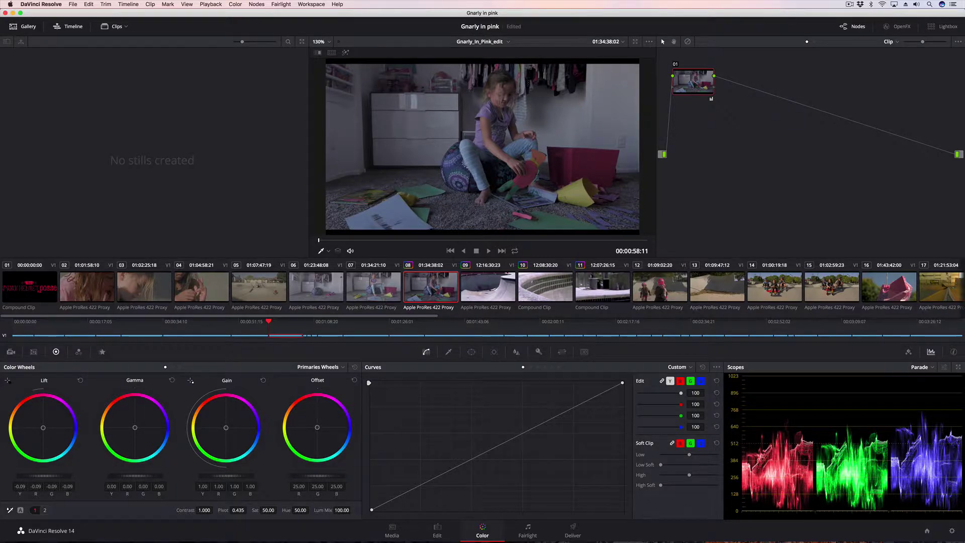
{"action": "left_click_drag", "start_coordinate": [226, 476], "coordinate": [237, 475]}
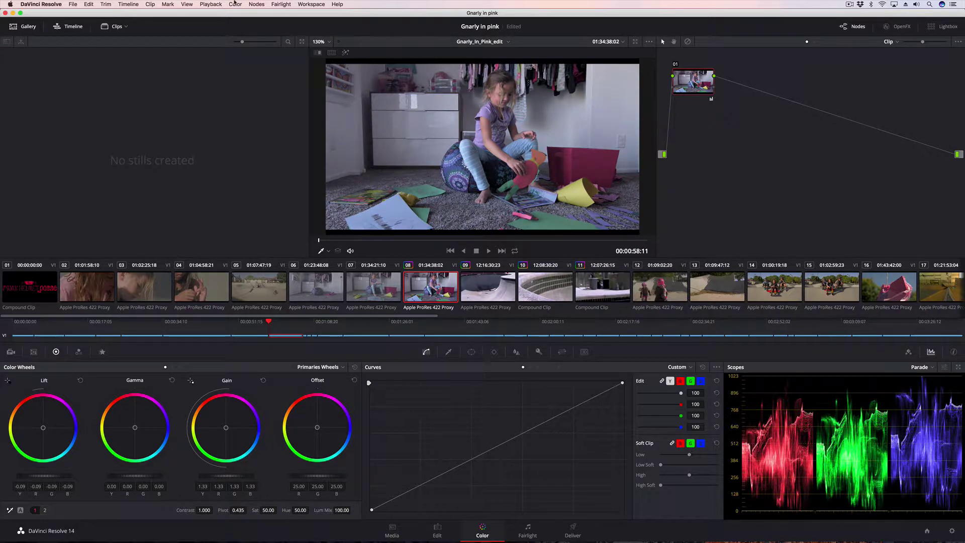
Toggle Bypass All Grades repeatedly to compare clip 08 with and without its correction, leaving the grade enabled
{"action": "left_click", "coordinate": [187, 4]}
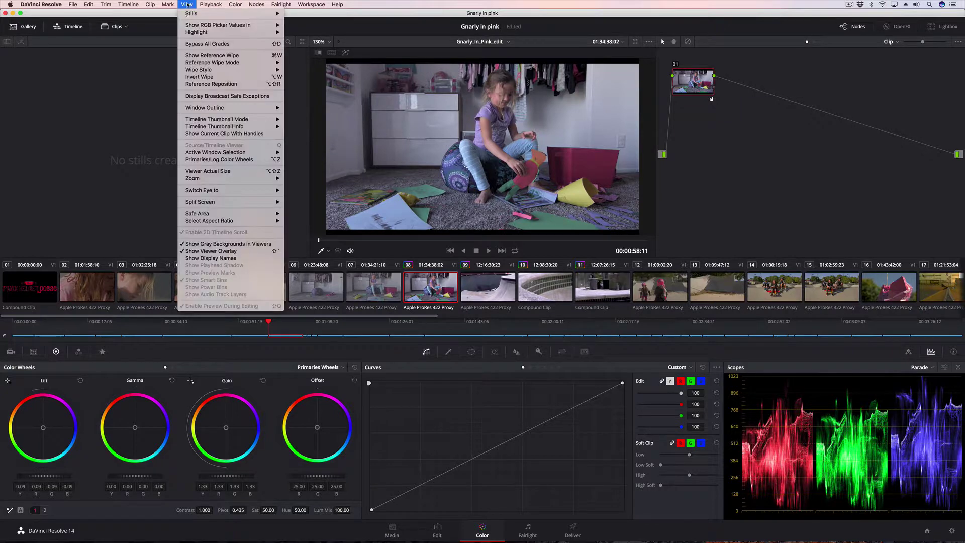
{"action": "left_click", "coordinate": [185, 46]}
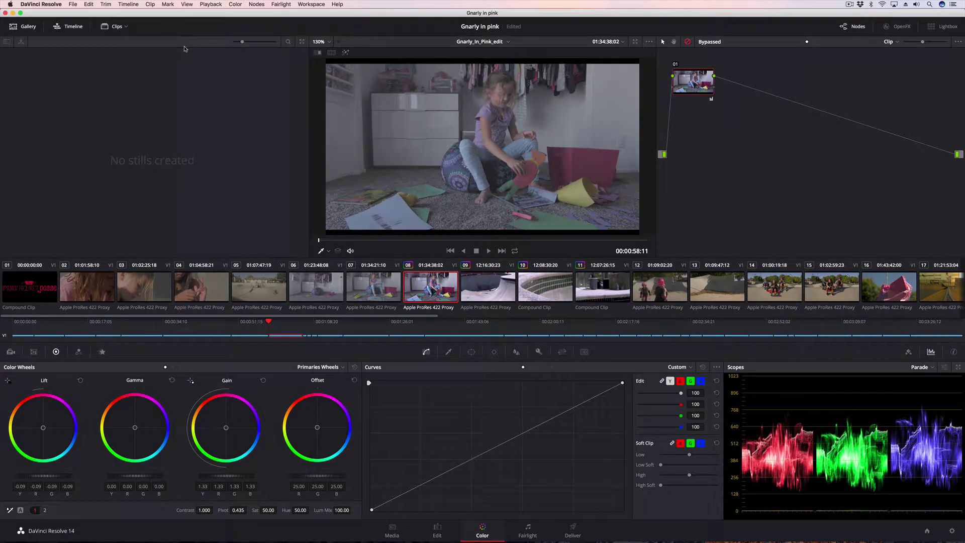
{"action": "key", "text": "shift+d"}
{"action": "key", "text": "shift+d"}
{"action": "key", "text": "shift+d"}
{"action": "key", "text": "shift+d"}
{"action": "key", "text": "shift+d"}
{"action": "key", "text": "shift+d"}
{"action": "key", "text": "shift+d"}
{"action": "key", "text": "shift+d"}
{"action": "key", "text": "shift+d"}
{"action": "key", "text": "shift+d"}
{"action": "key", "text": "shift+d"}
{"action": "key", "text": "shift+d"}
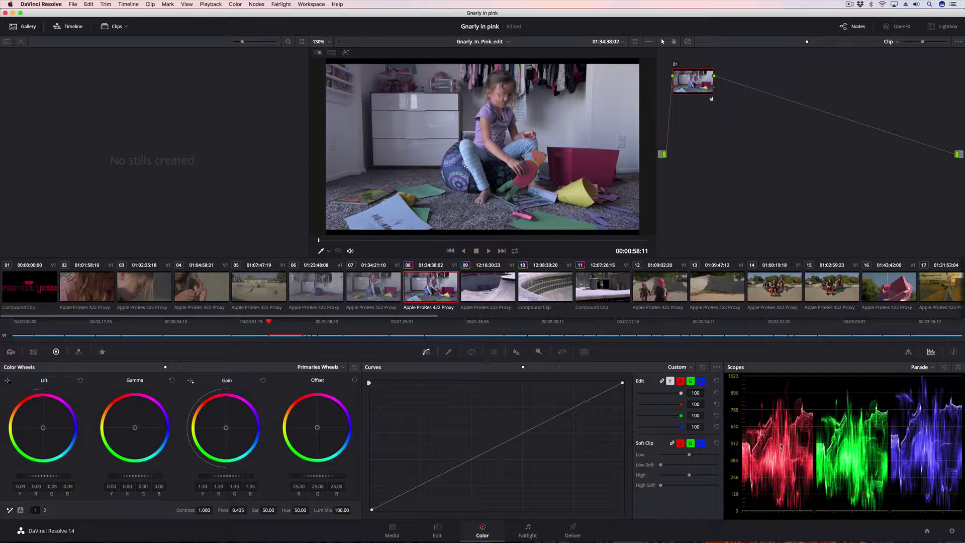
Refine clip 08 to about -0.07 Lift and 1.21 Gain, and shift its Offset color balance slightly toward orange
{"action": "mouse_move", "coordinate": [464, 156]}
{"action": "mouse_move", "coordinate": [44, 478]}
{"action": "left_mouse_down"}
{"action": "mouse_move", "coordinate": [60, 478]}
{"action": "mouse_move", "coordinate": [43, 478]}
{"action": "left_mouse_up"}
{"action": "left_click_drag", "start_coordinate": [235, 478], "coordinate": [210, 479]}
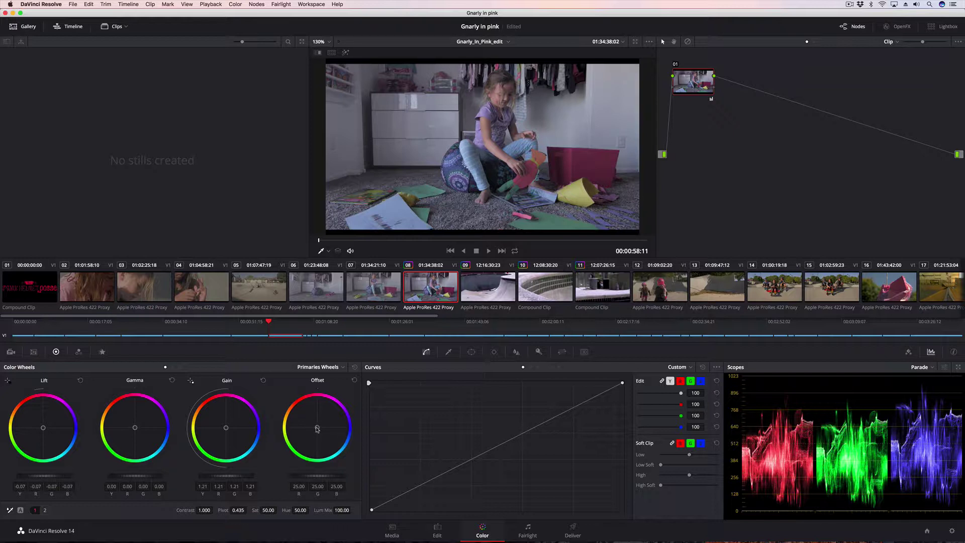
{"action": "left_click_drag", "start_coordinate": [317, 429], "coordinate": [314, 423]}
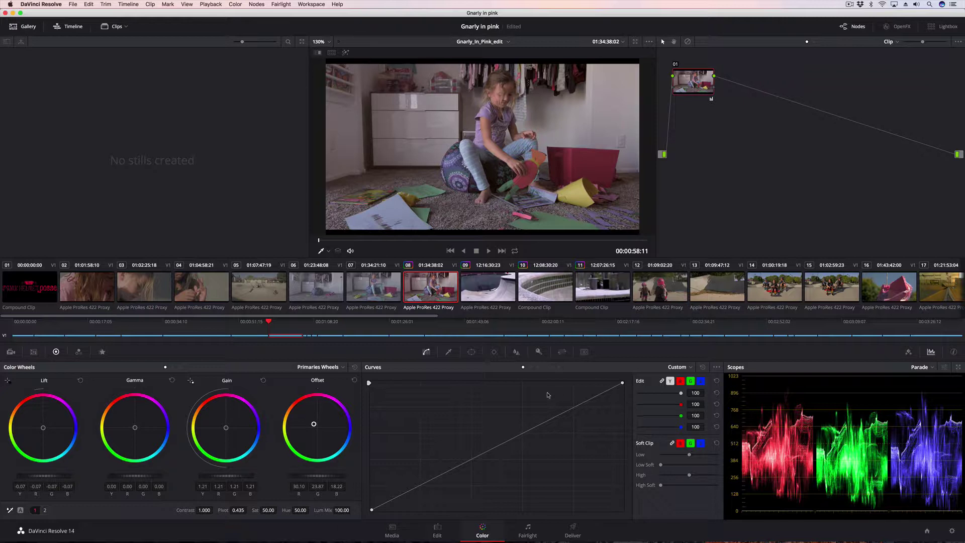
Preview clip 04 and change its primary color controls to Primaries Bars
{"action": "left_click", "coordinate": [207, 292]}
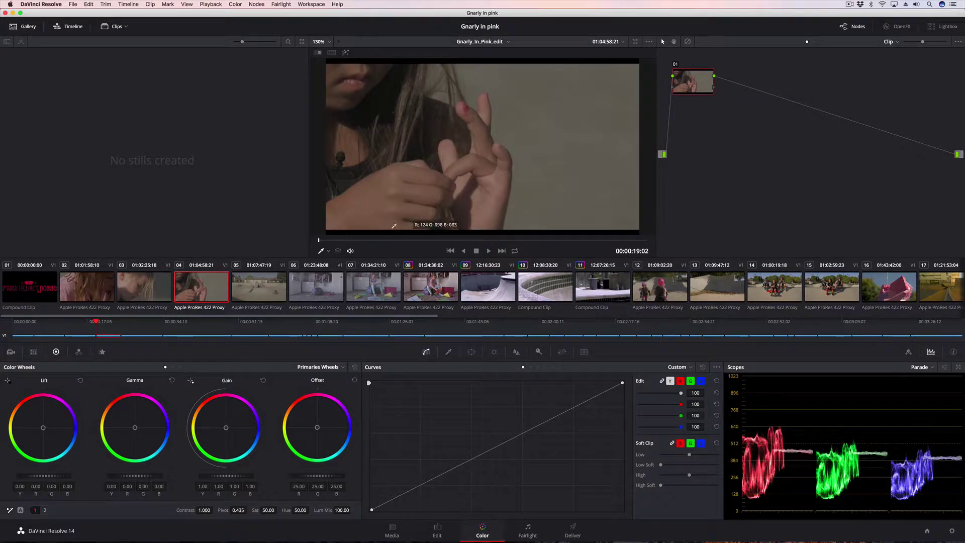
{"action": "left_click", "coordinate": [498, 241]}
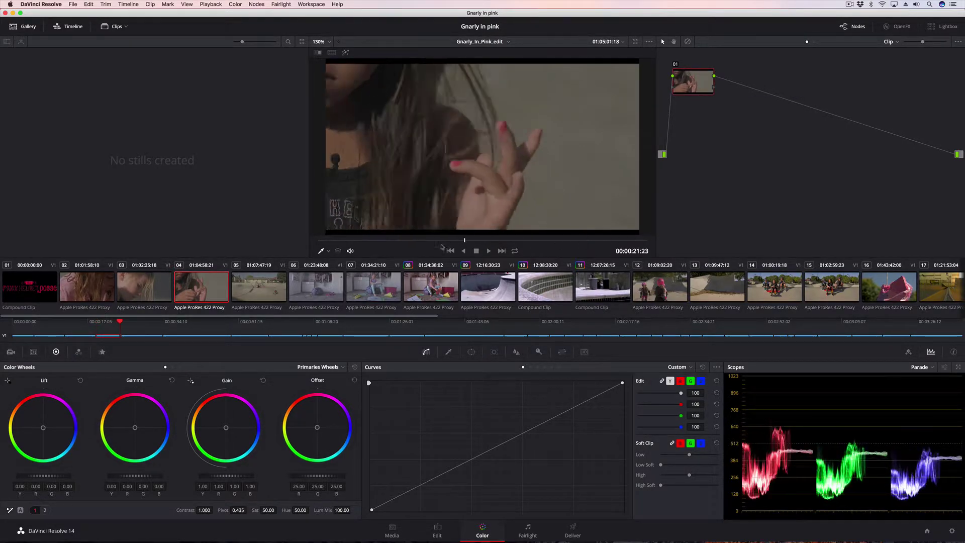
{"action": "key", "text": "space"}
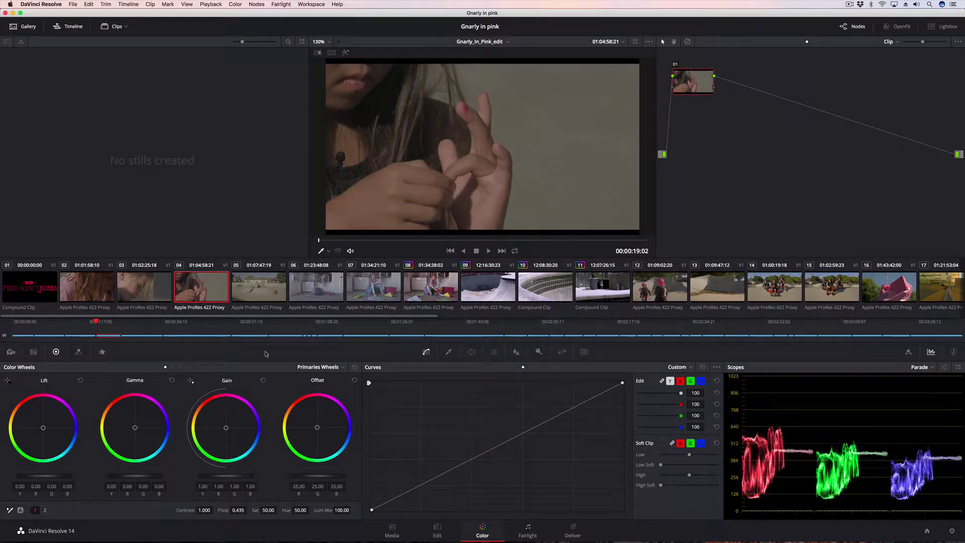
{"action": "left_click", "coordinate": [335, 368]}
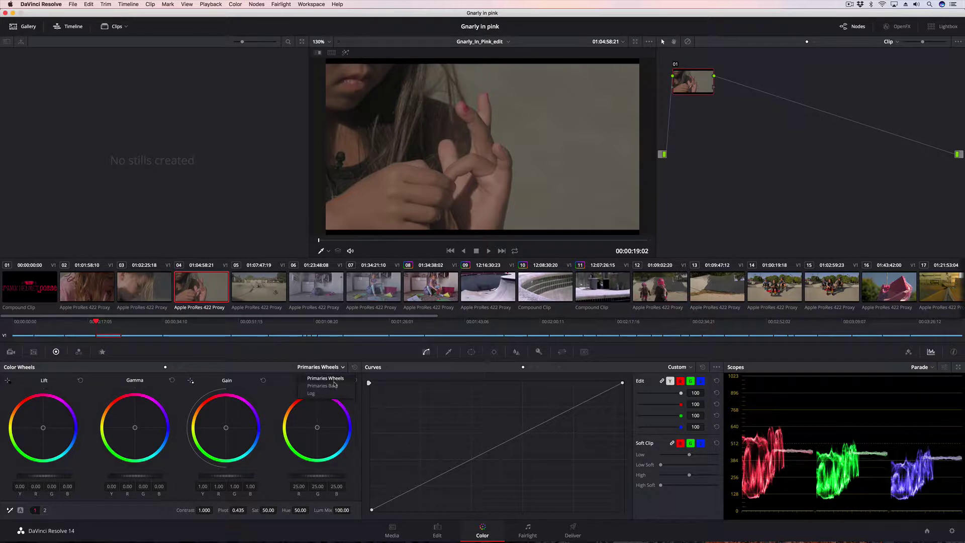
{"action": "left_click", "coordinate": [323, 386]}
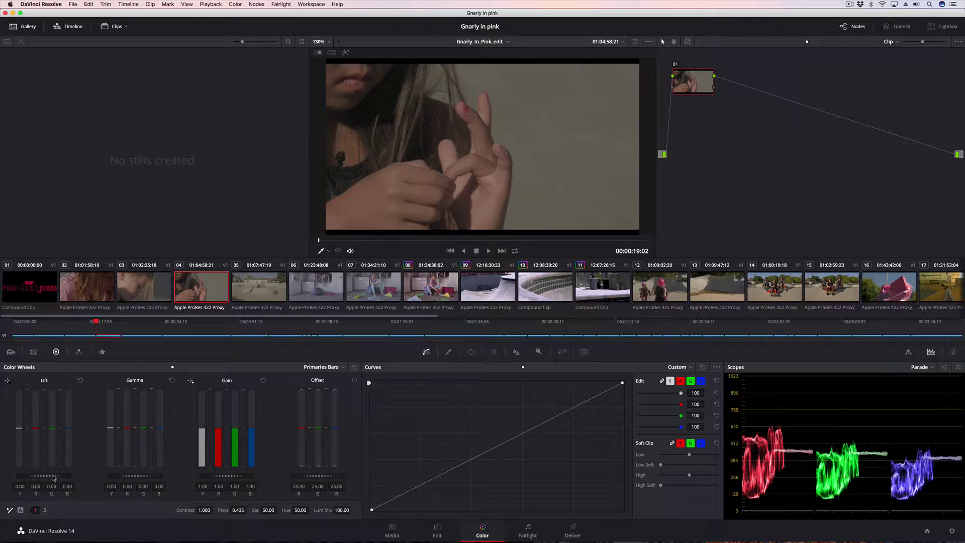
Set clip 04's master Lift to about -0.04 and its master Gain to about 1.18
{"action": "left_click_drag", "start_coordinate": [53, 474], "coordinate": [37, 475]}
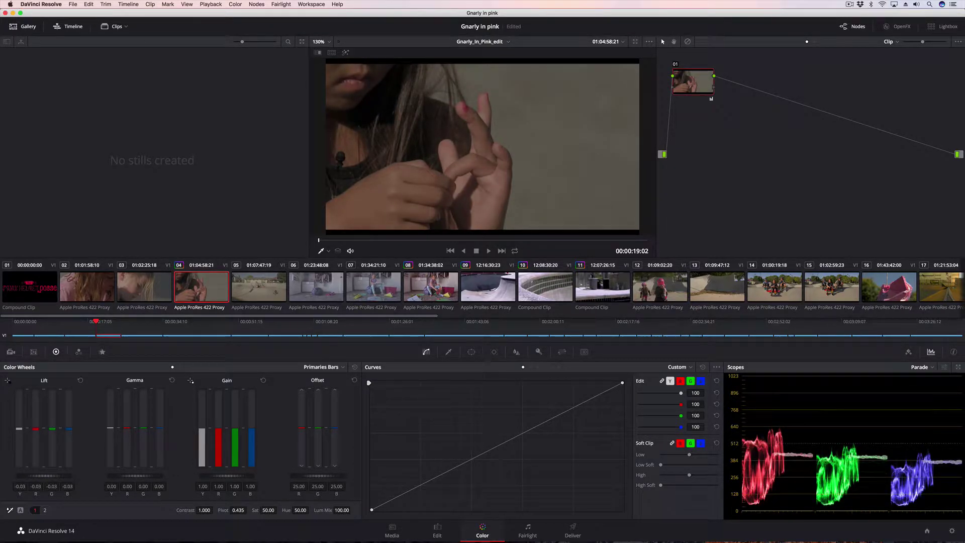
{"action": "left_click_drag", "start_coordinate": [218, 477], "coordinate": [241, 476]}
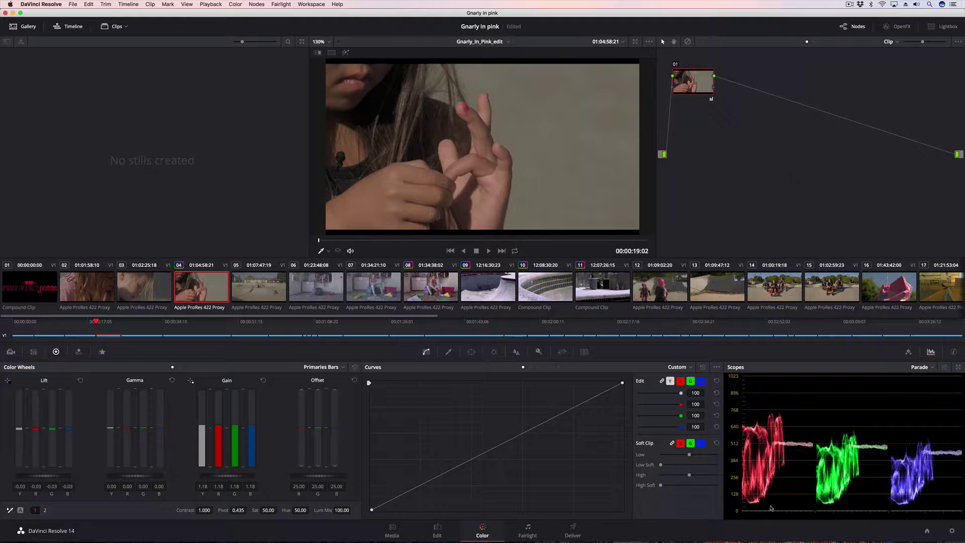
{"action": "left_click_drag", "start_coordinate": [54, 479], "coordinate": [46, 478]}
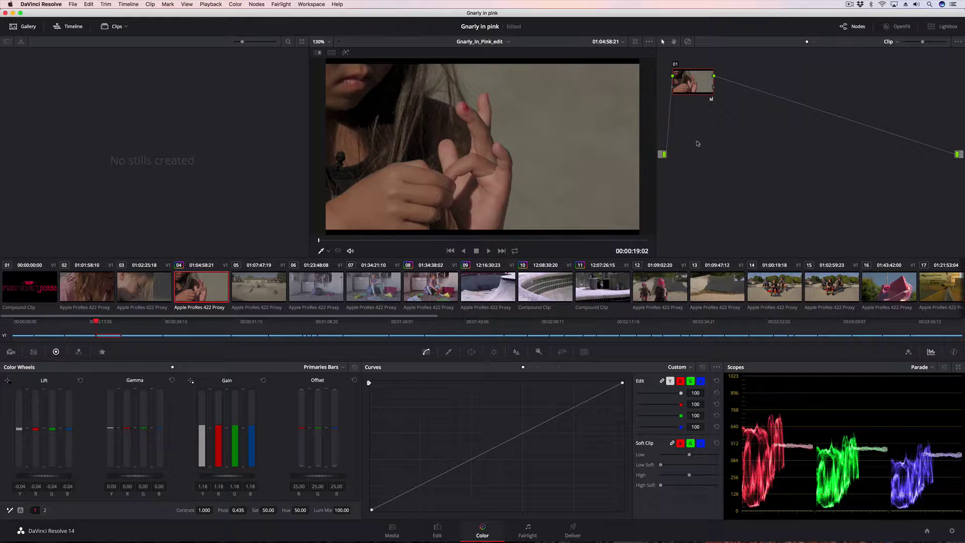
Turn the viewer's picker RGB value display off and back on
{"action": "right_click", "coordinate": [597, 140]}
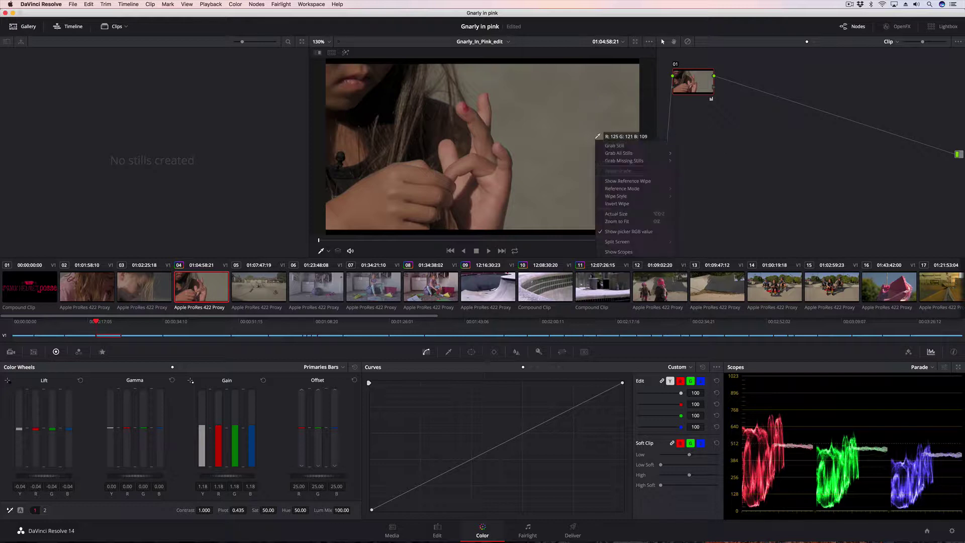
{"action": "left_click", "coordinate": [628, 231]}
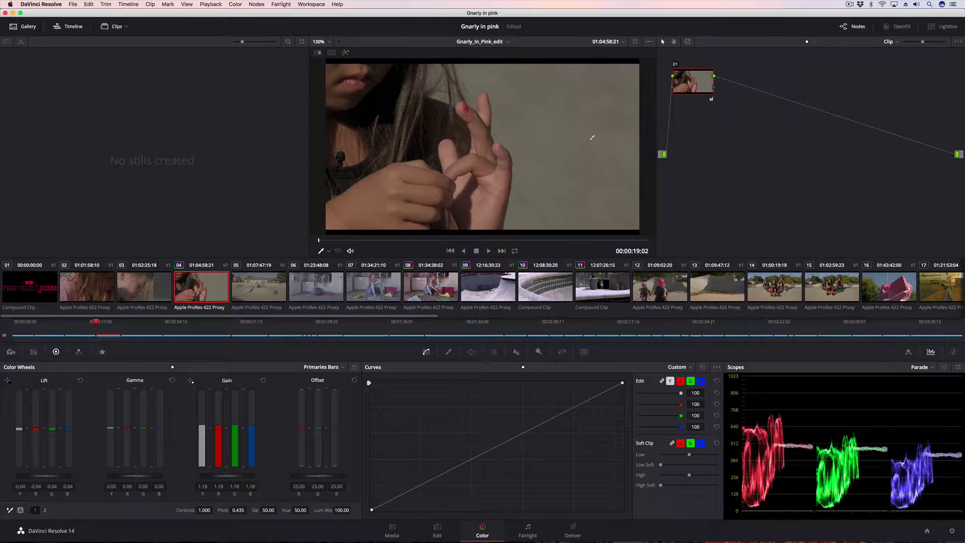
{"action": "right_click", "coordinate": [537, 115]}
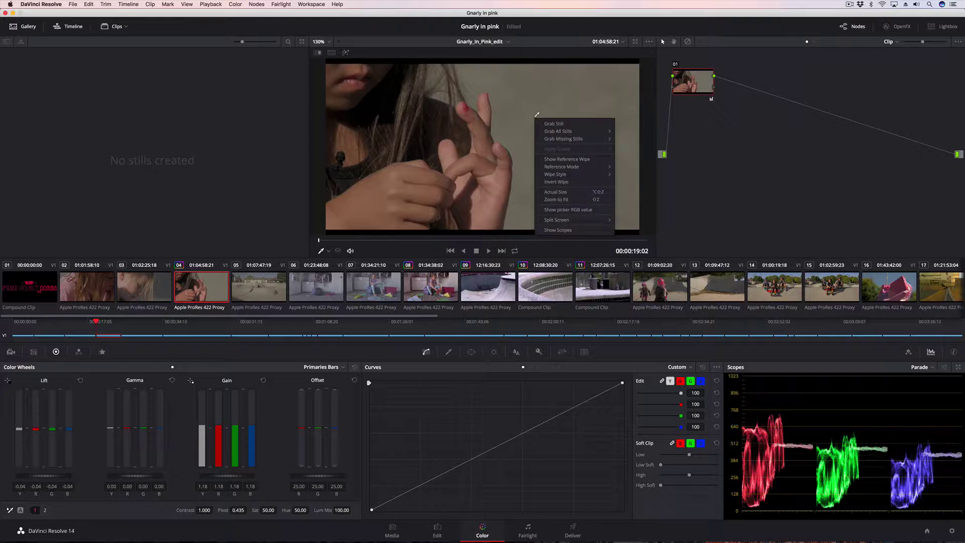
{"action": "left_click", "coordinate": [563, 210]}
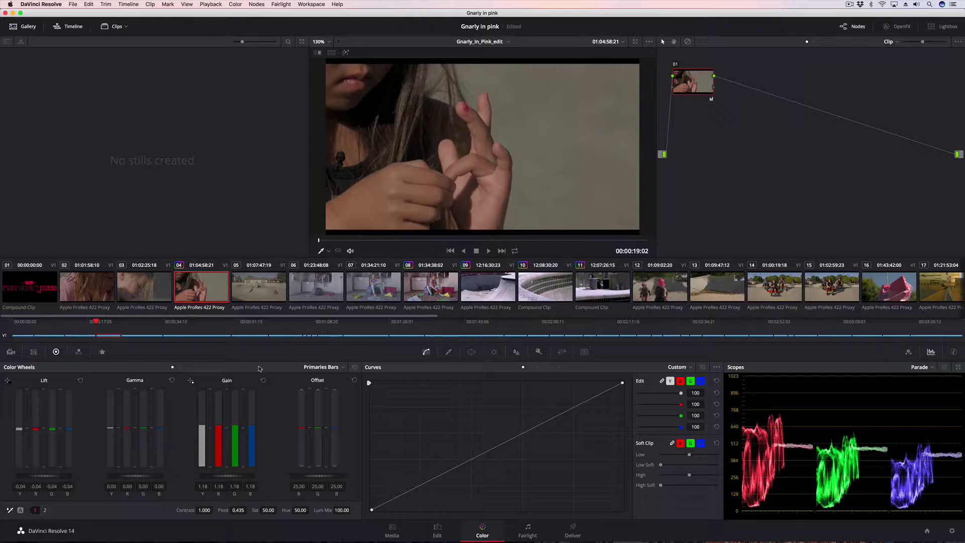
Neutralize clip 04's color cast by raising blue Gamma, lowering red Gamma slightly and setting red Gain to about 1.13
{"action": "left_click_drag", "start_coordinate": [161, 428], "coordinate": [128, 432]}
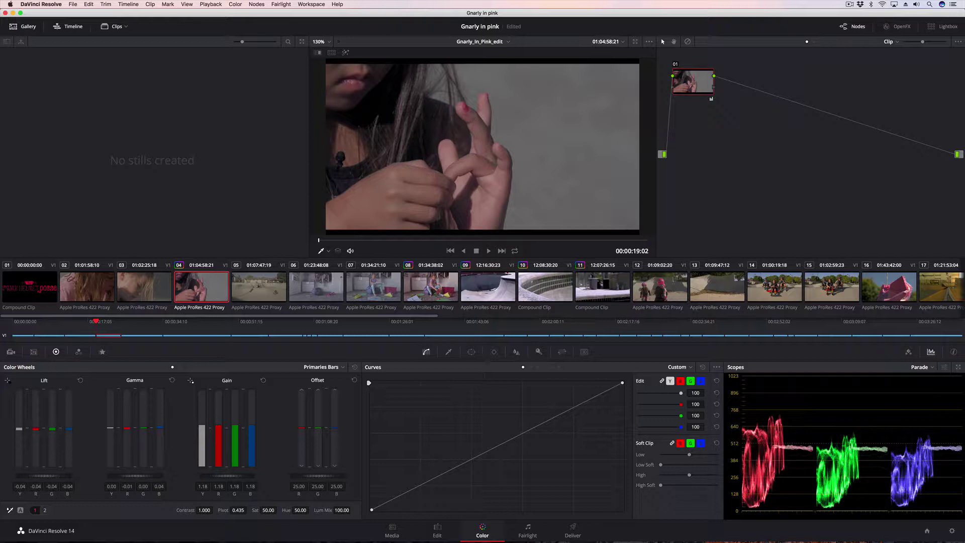
{"action": "left_click_drag", "start_coordinate": [127, 428], "coordinate": [127, 425]}
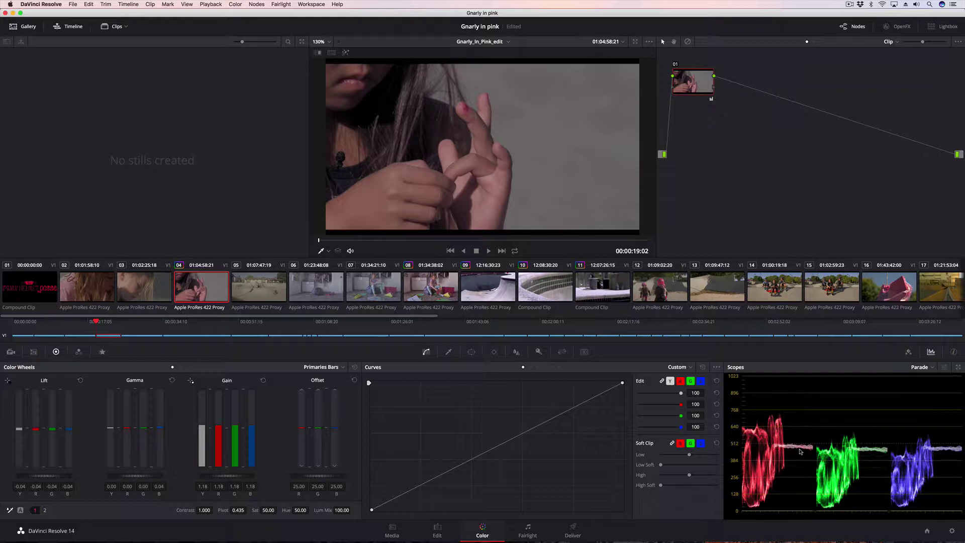
{"action": "left_click_drag", "start_coordinate": [127, 431], "coordinate": [127, 430]}
{"action": "left_click_drag", "start_coordinate": [218, 428], "coordinate": [218, 435]}
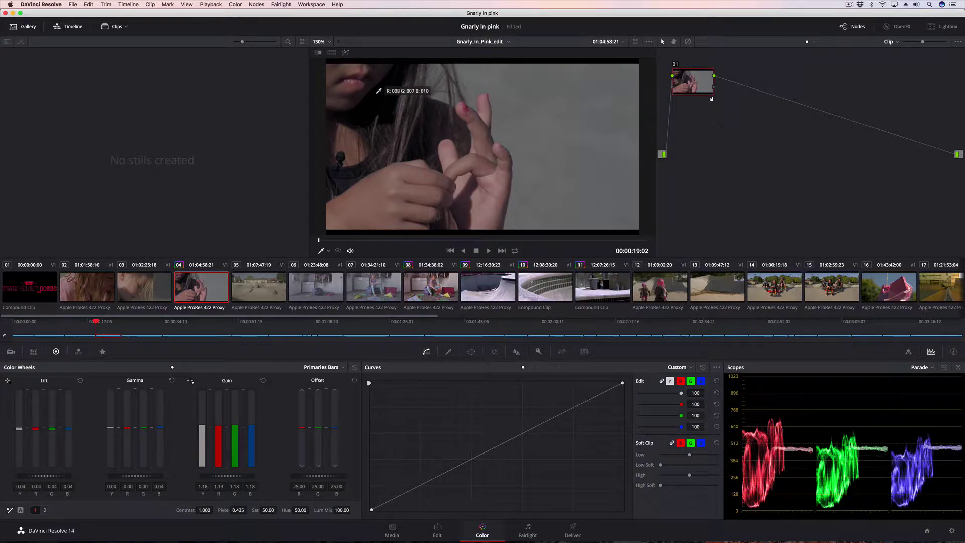
Hide the picker RGB values in the viewer
{"action": "right_click", "coordinate": [569, 131]}
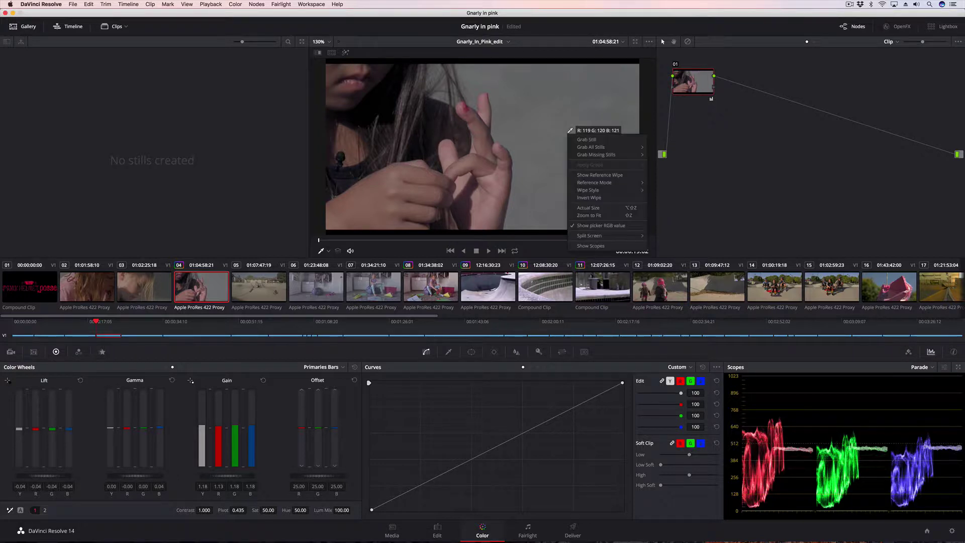
{"action": "left_click", "coordinate": [595, 226]}
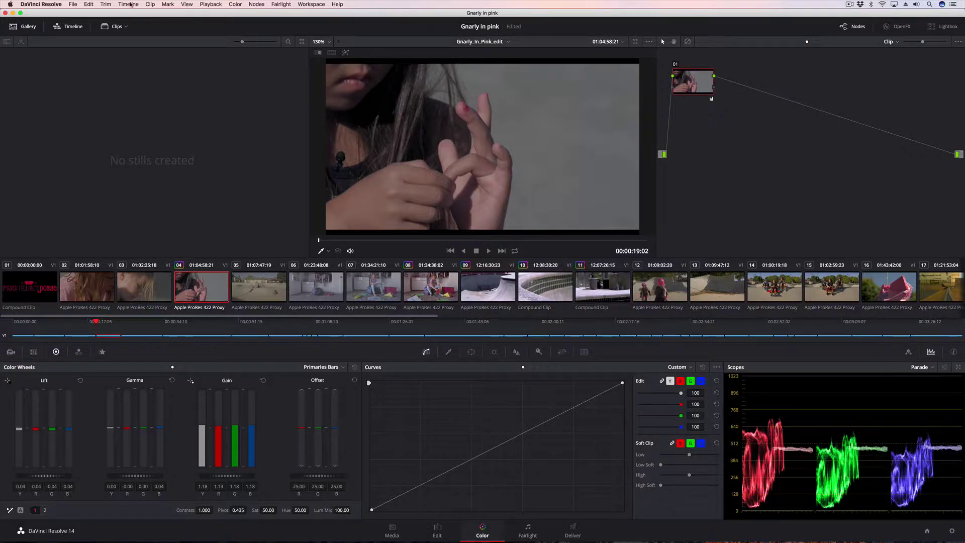
Toggle Bypass All Grades to compare clip 04 before and after balancing, leaving the grade enabled
{"action": "left_click", "coordinate": [187, 4]}
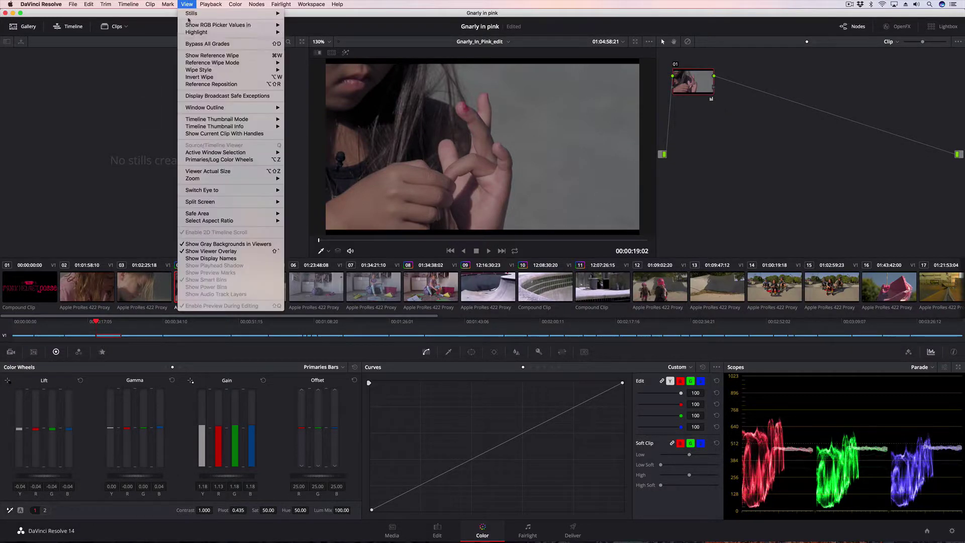
{"action": "left_click", "coordinate": [188, 44]}
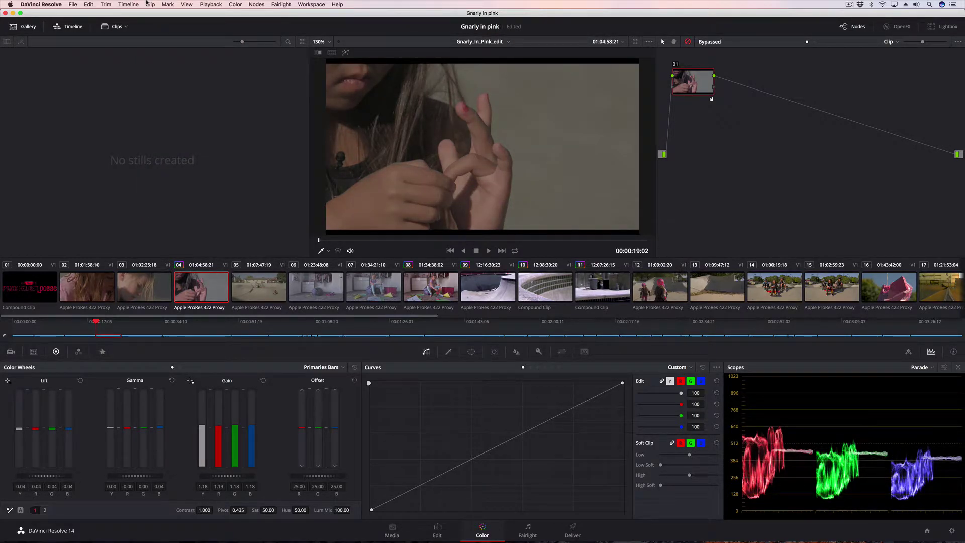
{"action": "key", "text": "shift+d"}
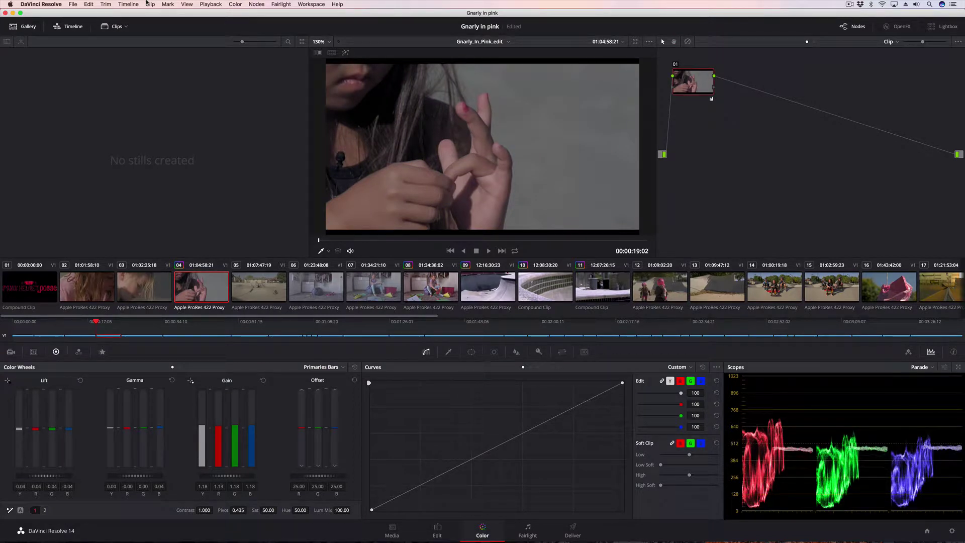
{"action": "key", "text": "shift+d"}
{"action": "key", "text": "shift+d"}
Reposition clip 04's first node, add a serial node after it and align the two in a row
{"action": "left_click_drag", "start_coordinate": [703, 80], "coordinate": [731, 96]}
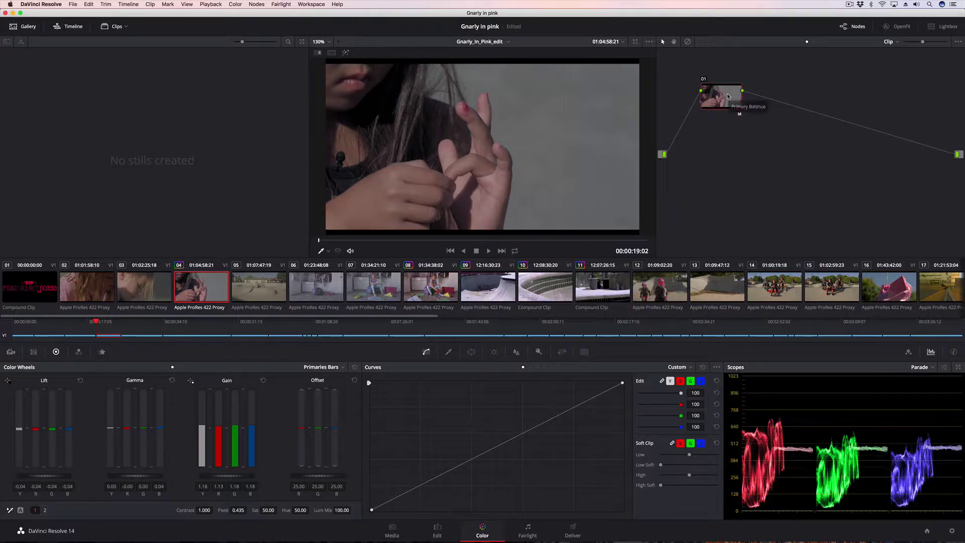
{"action": "right_click", "coordinate": [727, 95]}
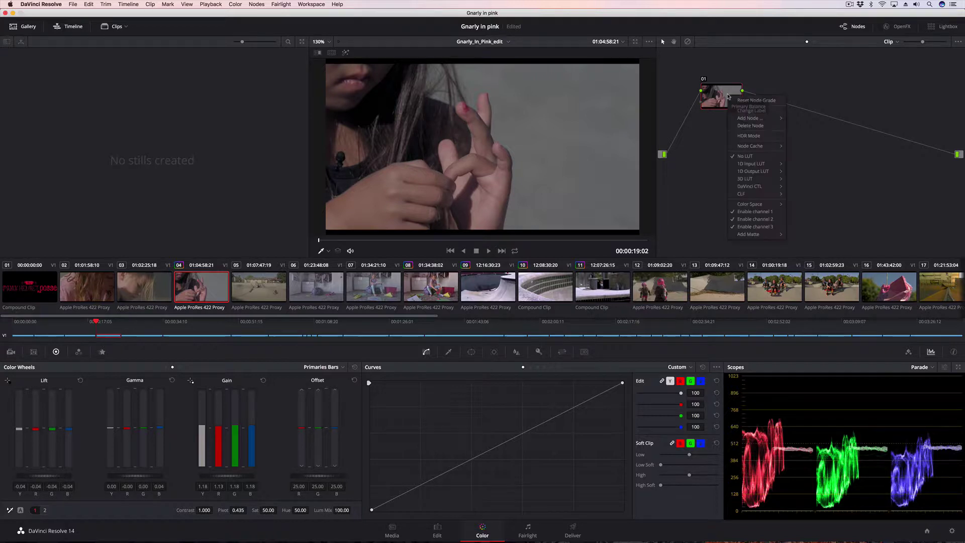
{"action": "mouse_move", "coordinate": [761, 118]}
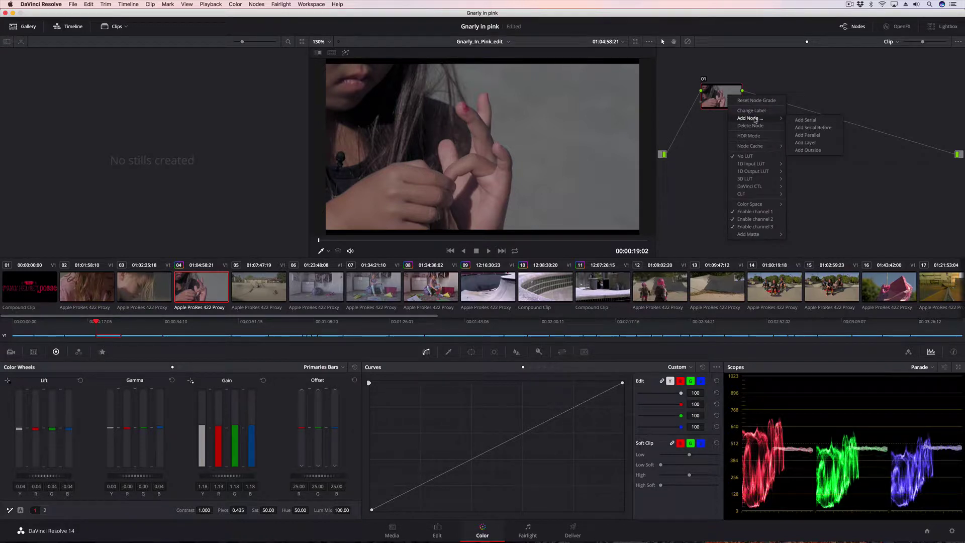
{"action": "left_click", "coordinate": [826, 121]}
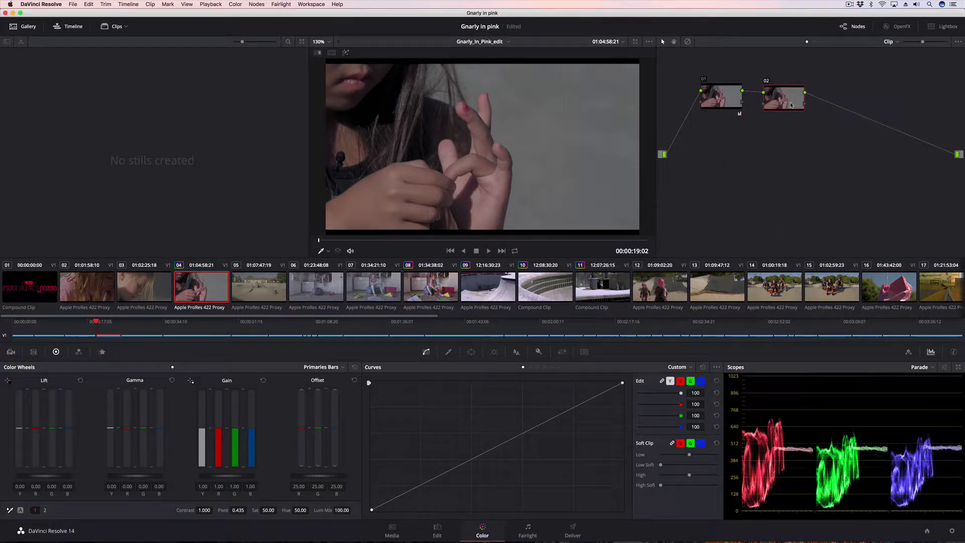
{"action": "left_click_drag", "start_coordinate": [791, 105], "coordinate": [791, 97]}
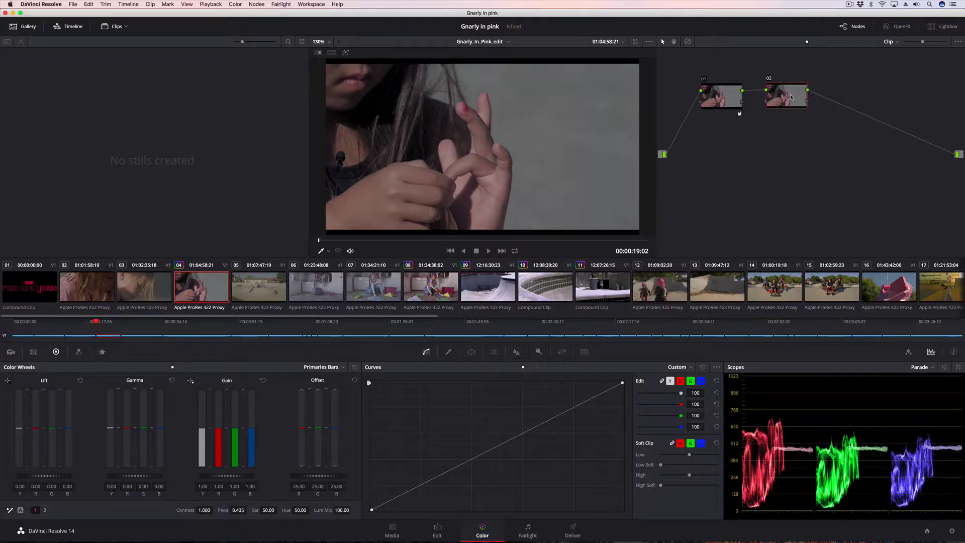
Line up clip 04's two nodes in a level row and label the first node Balanced
{"action": "left_click", "coordinate": [717, 101]}
{"action": "left_click_drag", "start_coordinate": [718, 101], "coordinate": [717, 96]}
{"action": "left_click_drag", "start_coordinate": [778, 95], "coordinate": [780, 92]}
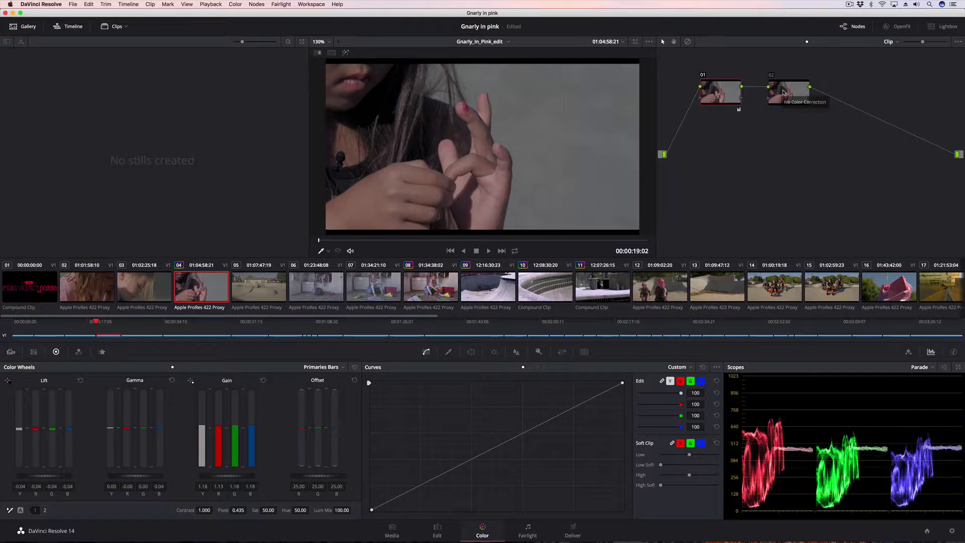
{"action": "right_click", "coordinate": [716, 91]}
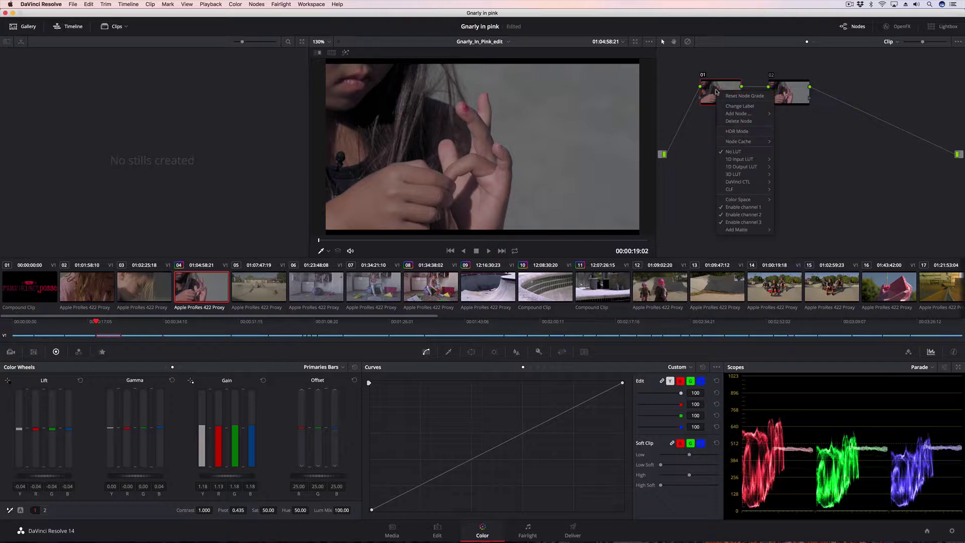
{"action": "left_click", "coordinate": [740, 106]}
{"action": "type", "text": "B"}
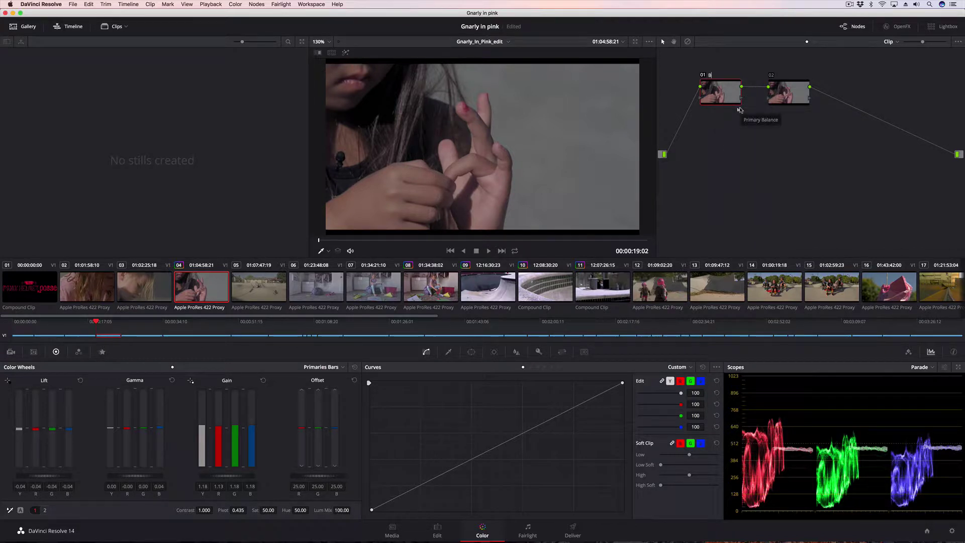
{"action": "type", "text": "alanced"}
Label clip 04's second node Style and move it closer to the Balanced node
{"action": "right_click", "coordinate": [793, 95]}
{"action": "left_click", "coordinate": [807, 114]}
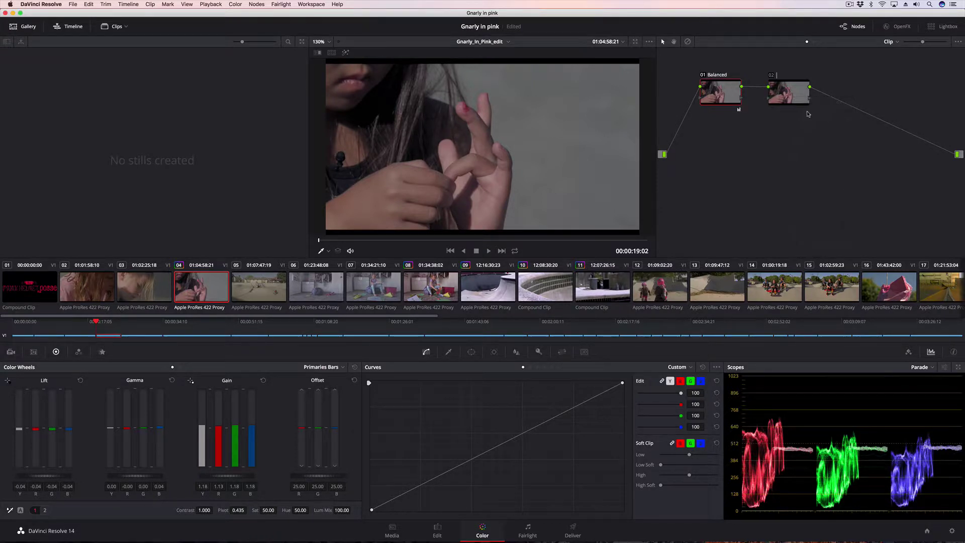
{"action": "type", "text": "Style"}
{"action": "key", "text": "Return"}
{"action": "left_click_drag", "start_coordinate": [785, 95], "coordinate": [774, 92]}
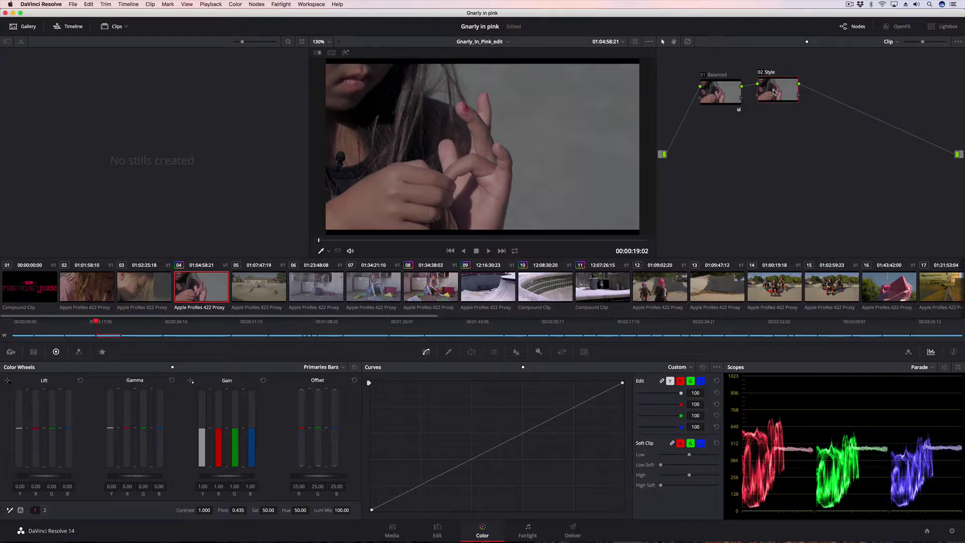
Switch to Primaries Wheels and warm the Style node's Gain toward orange, to about red 1.16, green 0.97 and blue 0.83
{"action": "left_click", "coordinate": [342, 367]}
{"action": "left_click", "coordinate": [339, 380]}
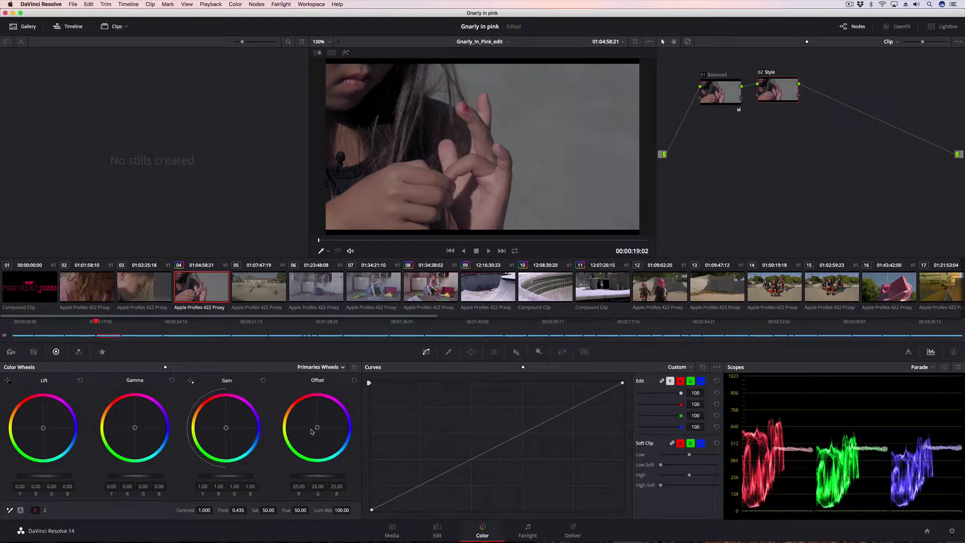
{"action": "left_click_drag", "start_coordinate": [225, 428], "coordinate": [223, 424]}
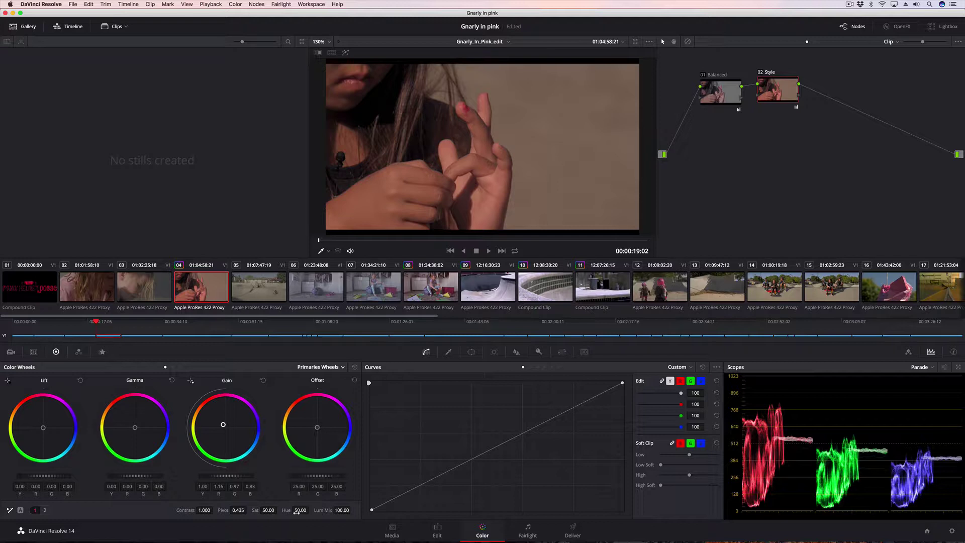
Set the Style node's Color Boost to 9.00 and Midtone Detail to -19.00
{"action": "left_click", "coordinate": [45, 509]}
{"action": "left_click_drag", "start_coordinate": [255, 509], "coordinate": [265, 509]}
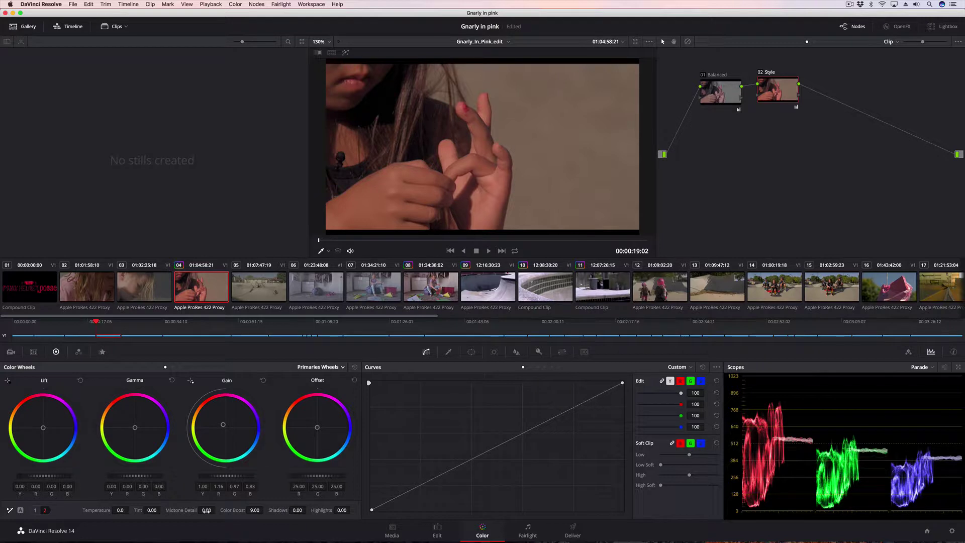
{"action": "left_click_drag", "start_coordinate": [207, 510], "coordinate": [198, 509]}
Toggle the Style node off and on to compare the looks, leave it enabled and level it with the Balanced node
{"action": "left_click", "coordinate": [760, 72]}
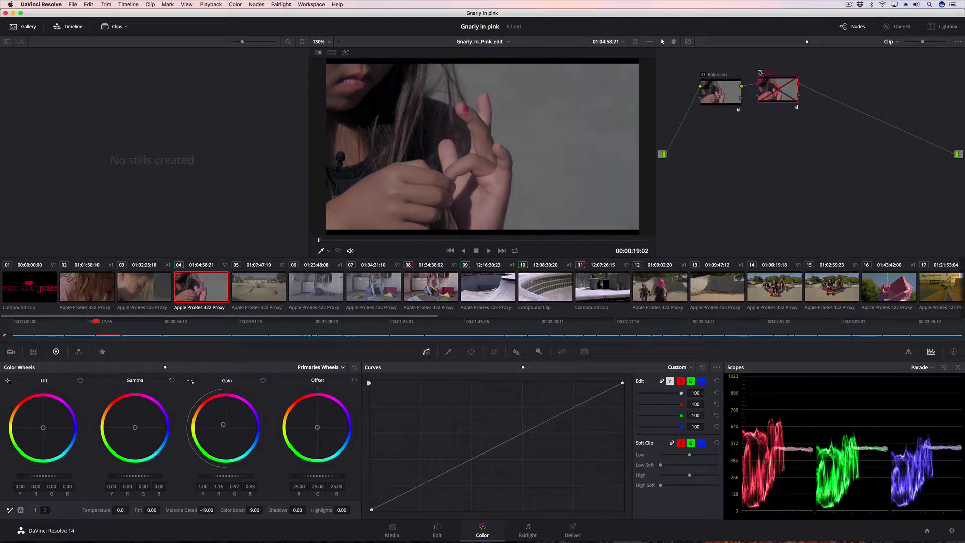
{"action": "left_click", "coordinate": [760, 72]}
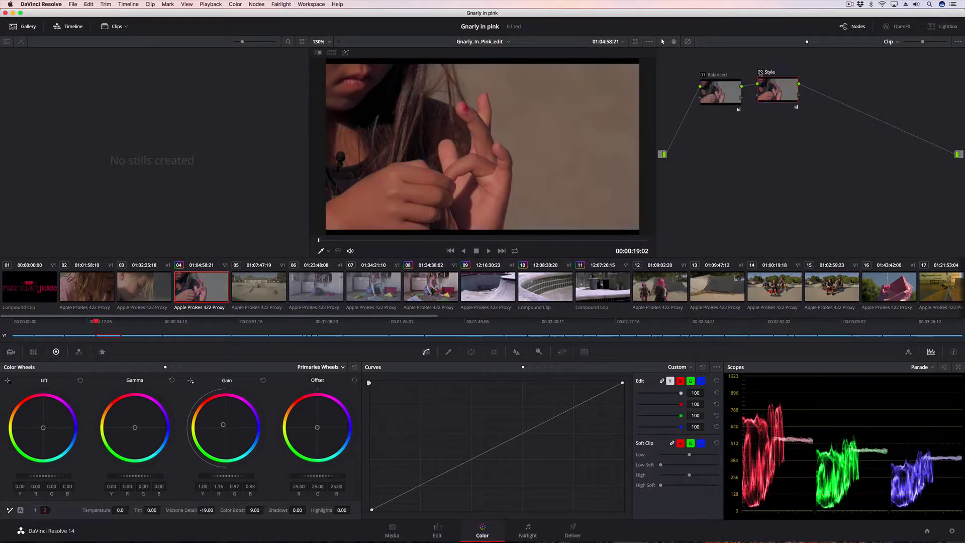
{"action": "left_click", "coordinate": [761, 72]}
{"action": "left_click", "coordinate": [760, 73]}
{"action": "left_click", "coordinate": [760, 73]}
{"action": "left_click", "coordinate": [760, 73]}
{"action": "left_click", "coordinate": [761, 72]}
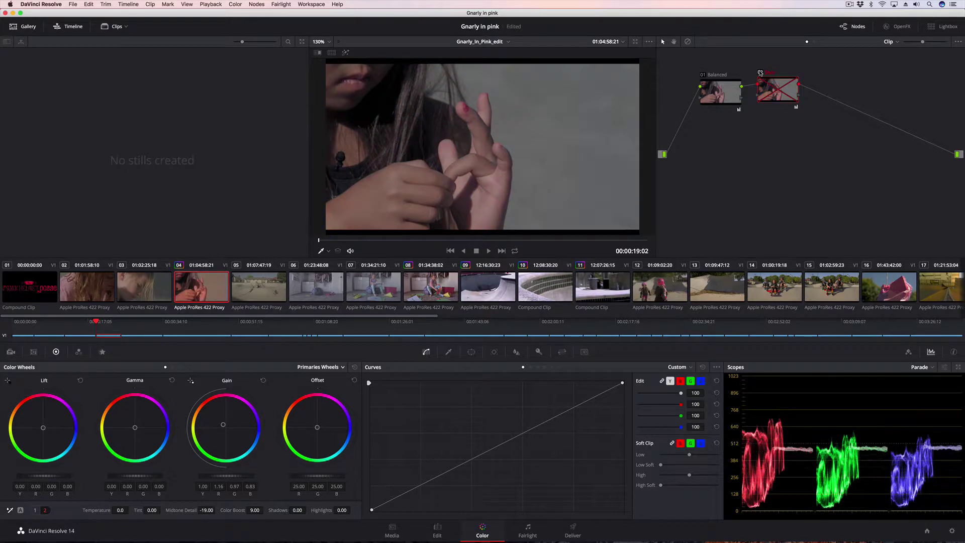
{"action": "left_click", "coordinate": [760, 73]}
{"action": "left_click_drag", "start_coordinate": [769, 98], "coordinate": [768, 101]}
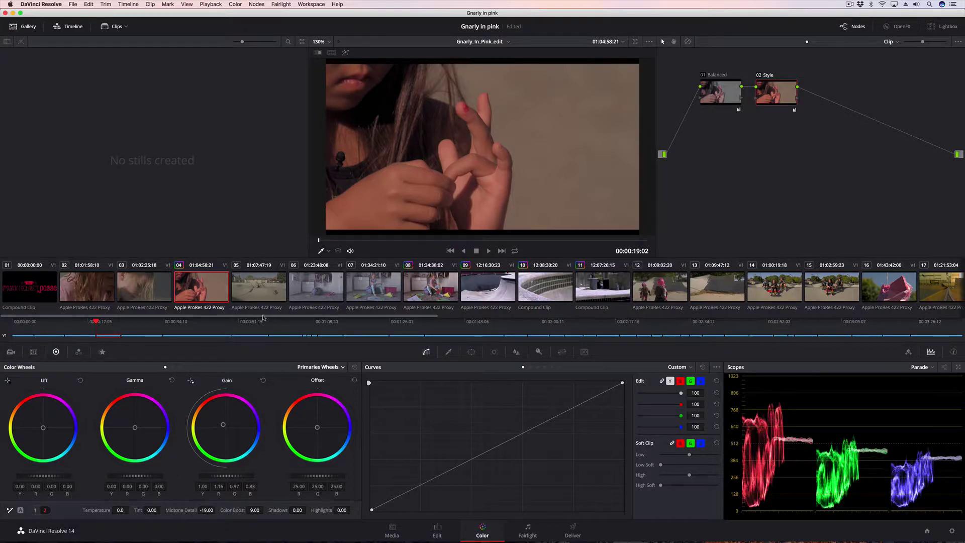
Select clip 33, enable looped playback, then play the clip and stop it
{"action": "left_click_drag", "start_coordinate": [264, 316], "coordinate": [834, 331]}
{"action": "left_click", "coordinate": [707, 288]}
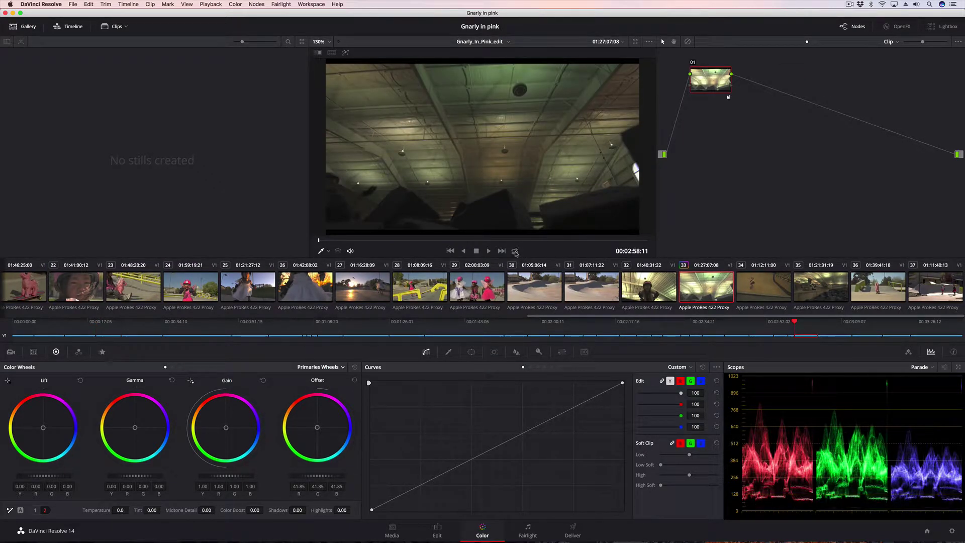
{"action": "left_click", "coordinate": [515, 251]}
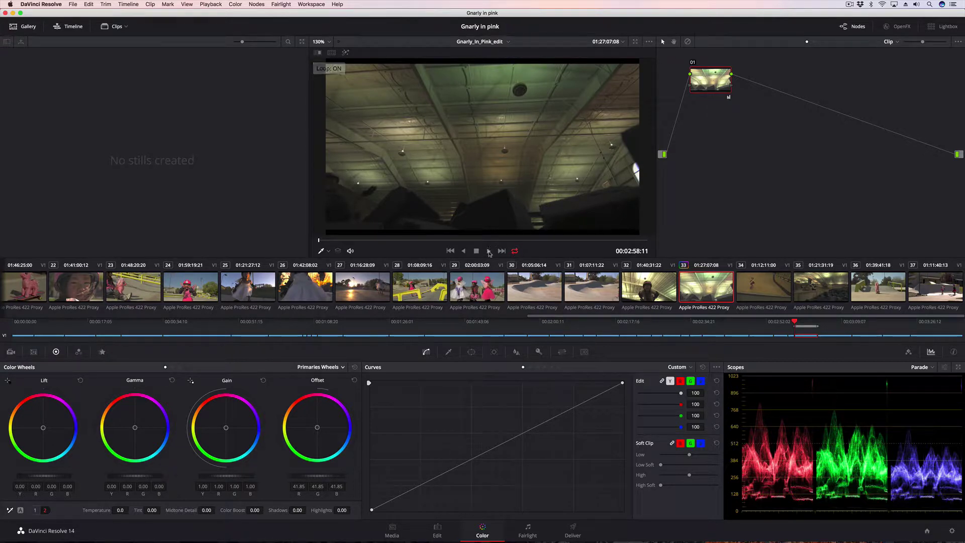
{"action": "left_click", "coordinate": [489, 251]}
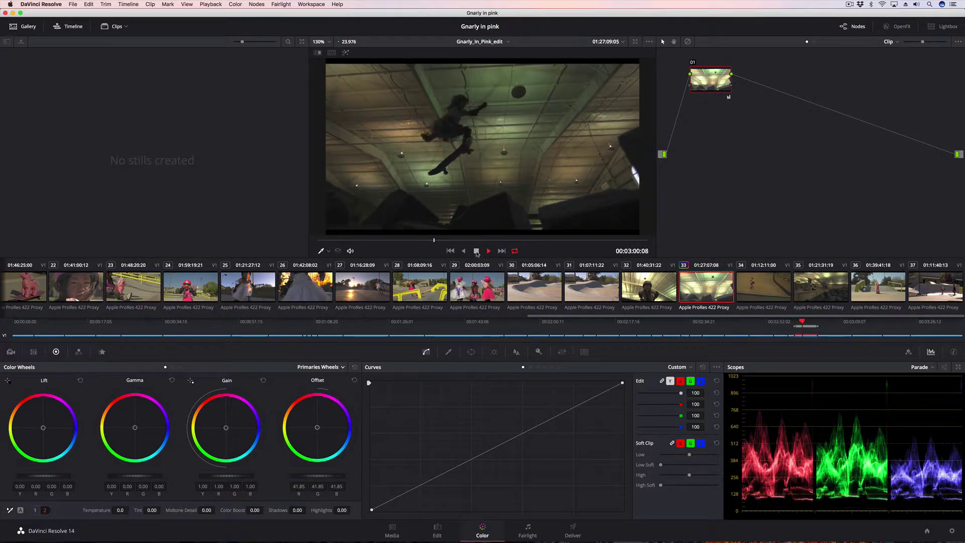
{"action": "left_click", "coordinate": [477, 251]}
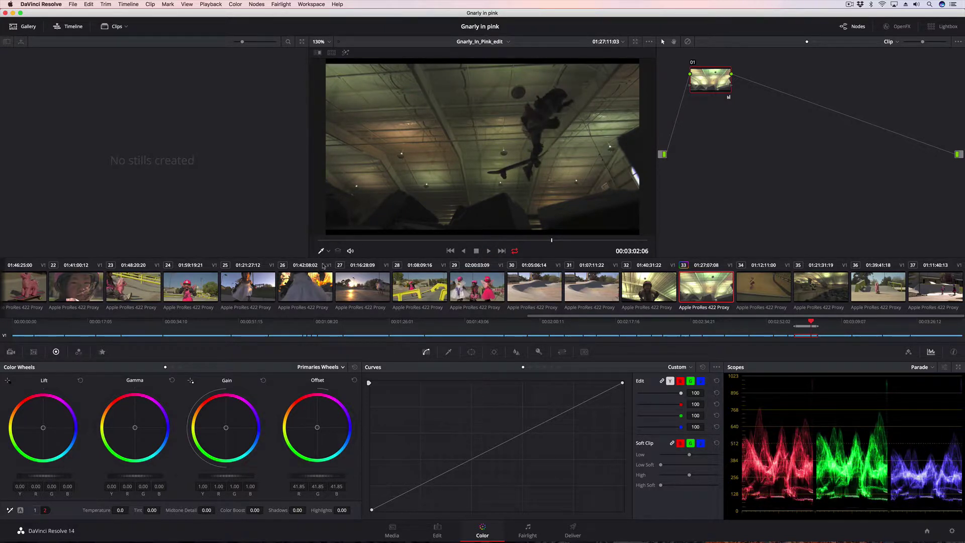
Scrub clip 33 from its start to the mid-air skateboarder frame at 00:03:00:18
{"action": "left_click", "coordinate": [321, 241]}
{"action": "left_click_drag", "start_coordinate": [321, 241], "coordinate": [319, 241]}
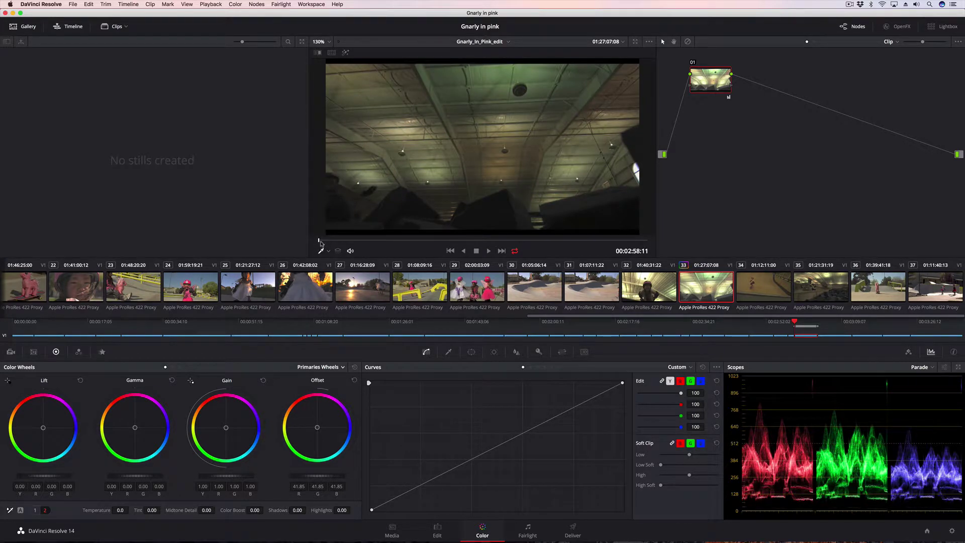
{"action": "left_click", "coordinate": [321, 242]}
{"action": "left_click_drag", "start_coordinate": [321, 241], "coordinate": [463, 247]}
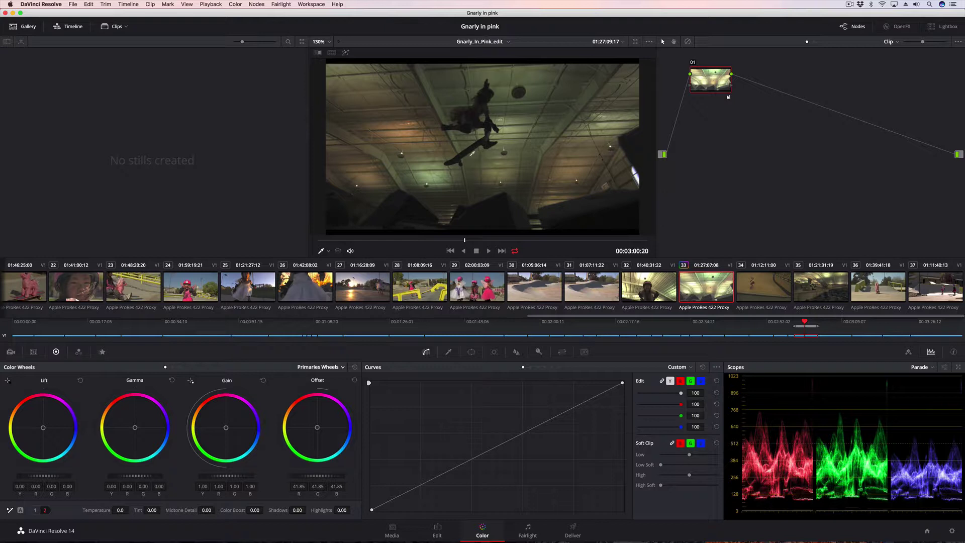
{"action": "left_click", "coordinate": [329, 242]}
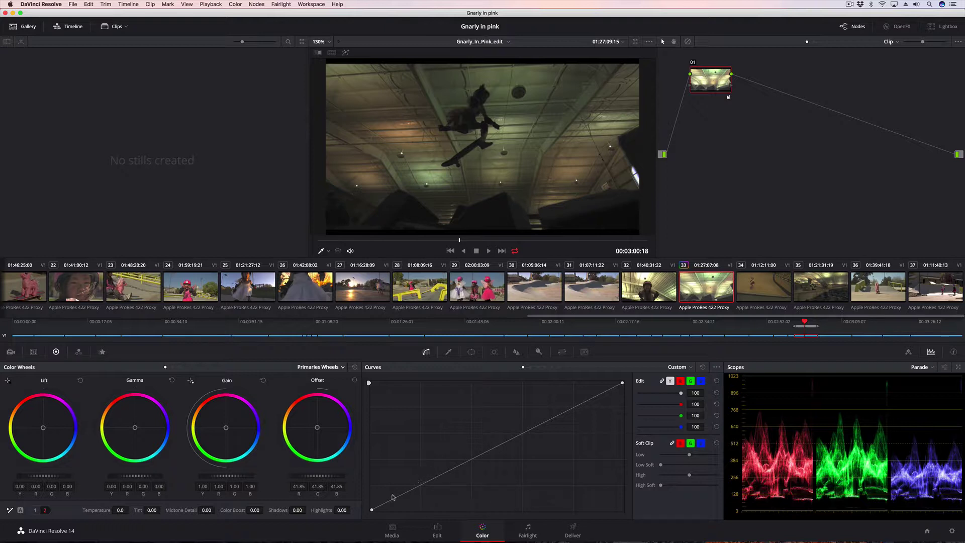
Increase clip 33's contrast on the linked custom curve by moving the black point inward slightly and the white point further inward
{"action": "left_click", "coordinate": [371, 511]}
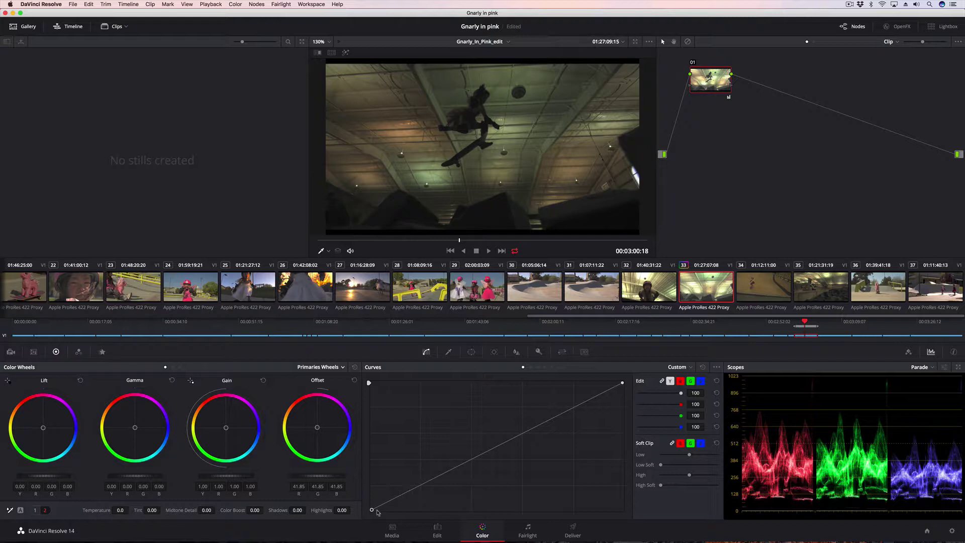
{"action": "left_click_drag", "start_coordinate": [371, 511], "coordinate": [395, 516]}
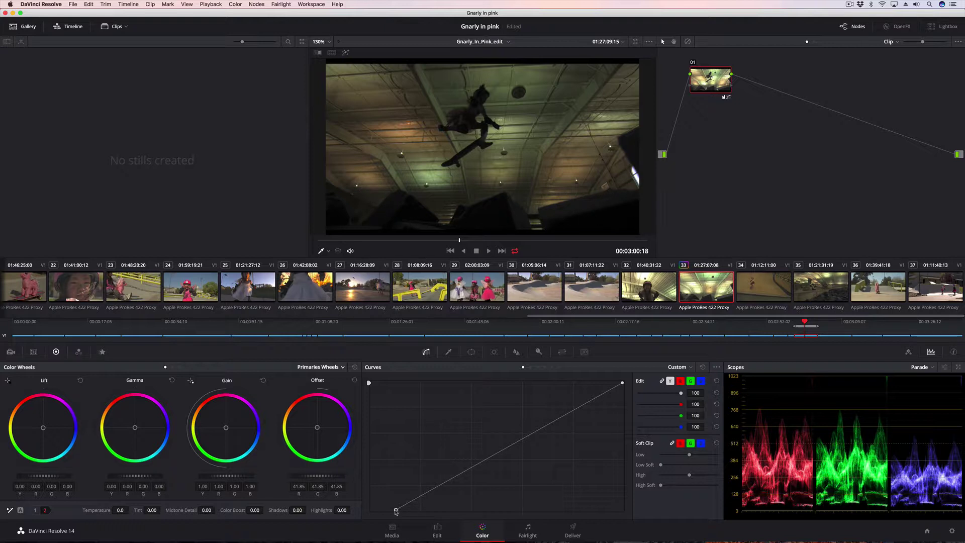
{"action": "left_click_drag", "start_coordinate": [395, 511], "coordinate": [399, 511]}
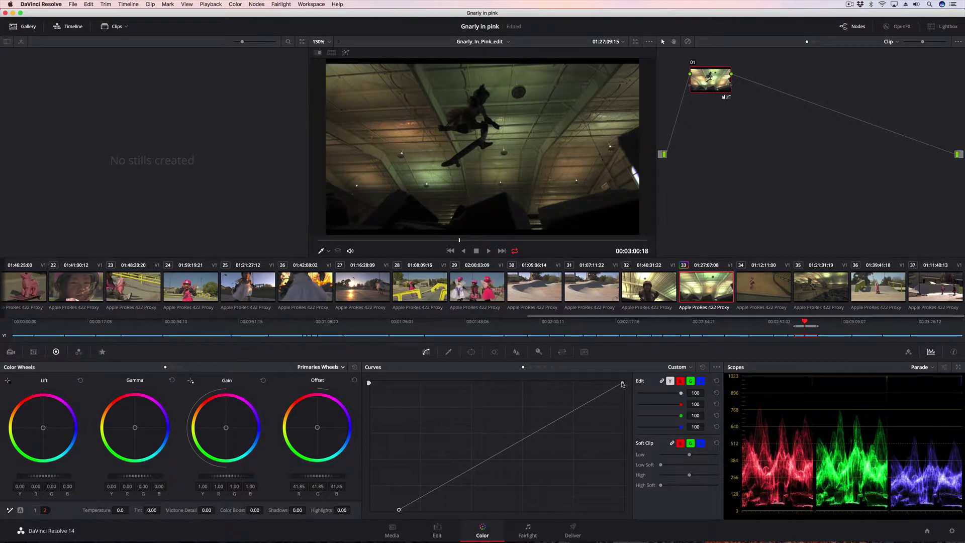
{"action": "left_click_drag", "start_coordinate": [622, 383], "coordinate": [567, 382]}
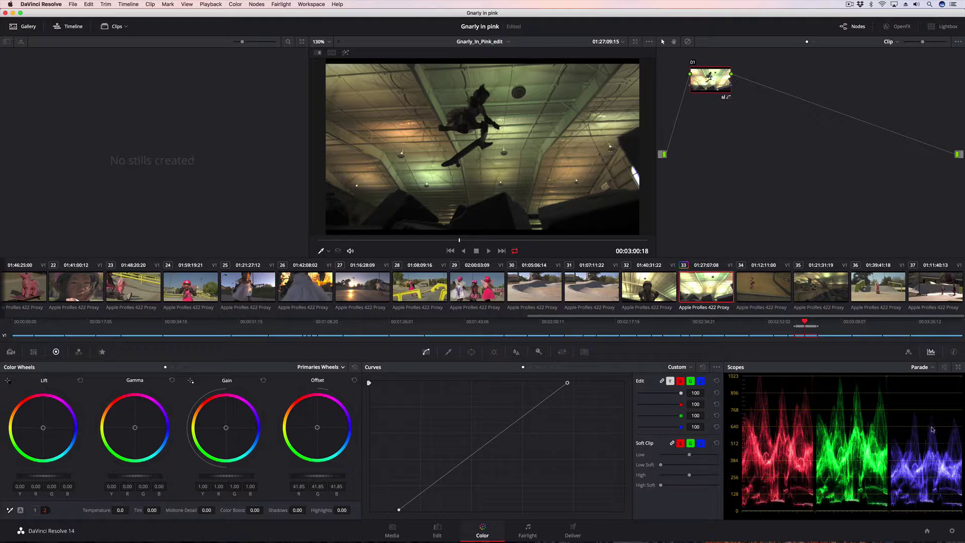
Unlink the custom curve channels and move only the blue curve's white point further inward to boost the blue highlights
{"action": "left_click", "coordinate": [661, 382]}
{"action": "left_click", "coordinate": [700, 382]}
{"action": "left_click_drag", "start_coordinate": [567, 385], "coordinate": [534, 385]}
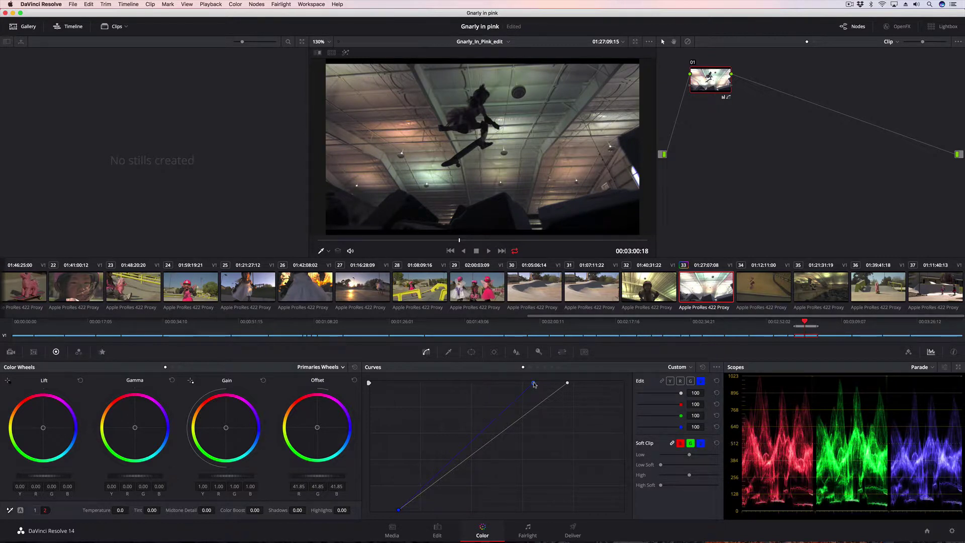
{"action": "mouse_move", "coordinate": [534, 384]}
{"action": "left_mouse_down"}
{"action": "mouse_move", "coordinate": [544, 384]}
{"action": "mouse_move", "coordinate": [527, 381]}
{"action": "left_mouse_up"}
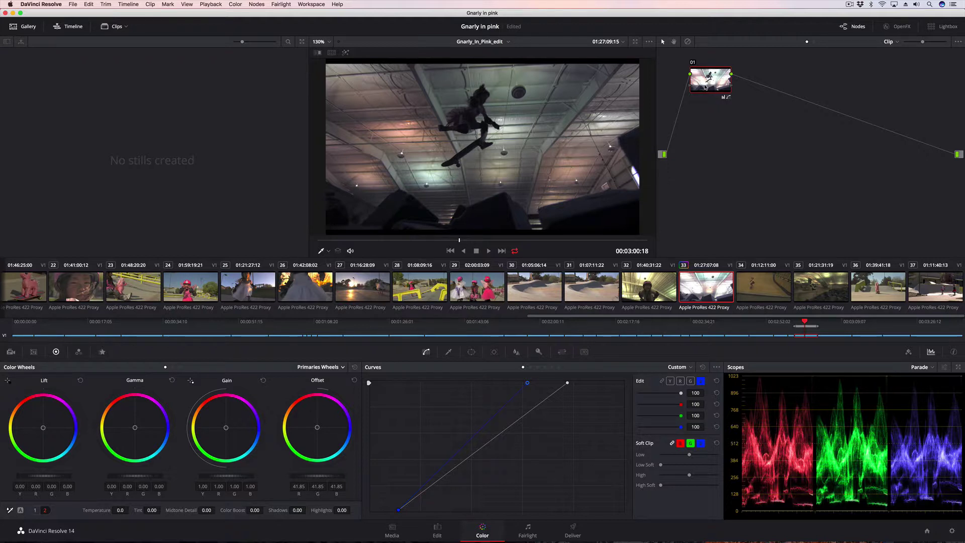
Reposition clip 33's first node and add a serial node after it
{"action": "mouse_move", "coordinate": [705, 86]}
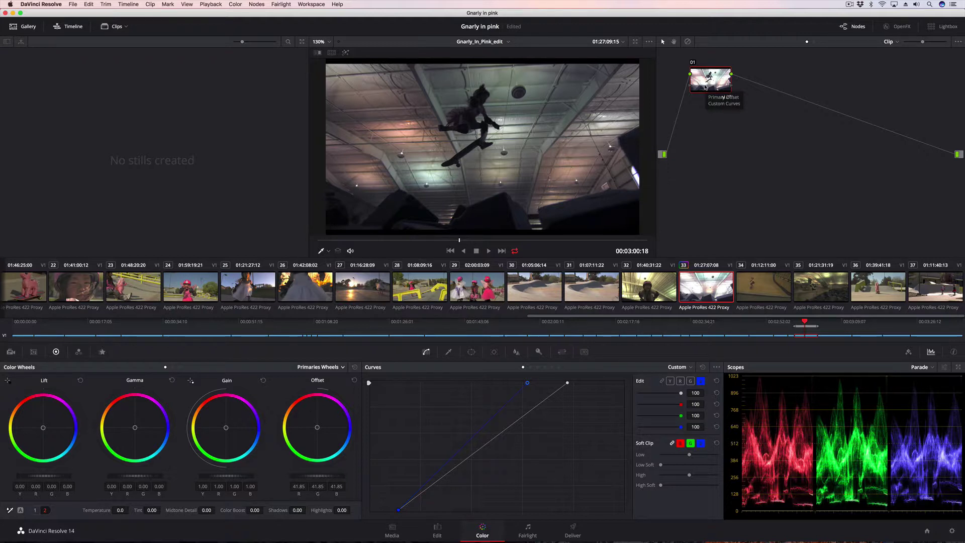
{"action": "left_click_drag", "start_coordinate": [705, 87], "coordinate": [718, 84]}
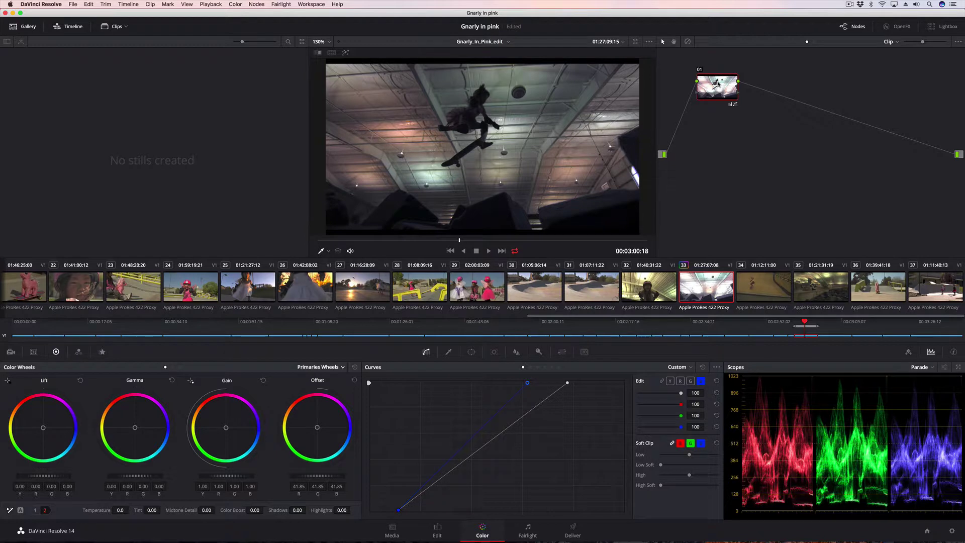
{"action": "left_click_drag", "start_coordinate": [718, 84], "coordinate": [719, 84]}
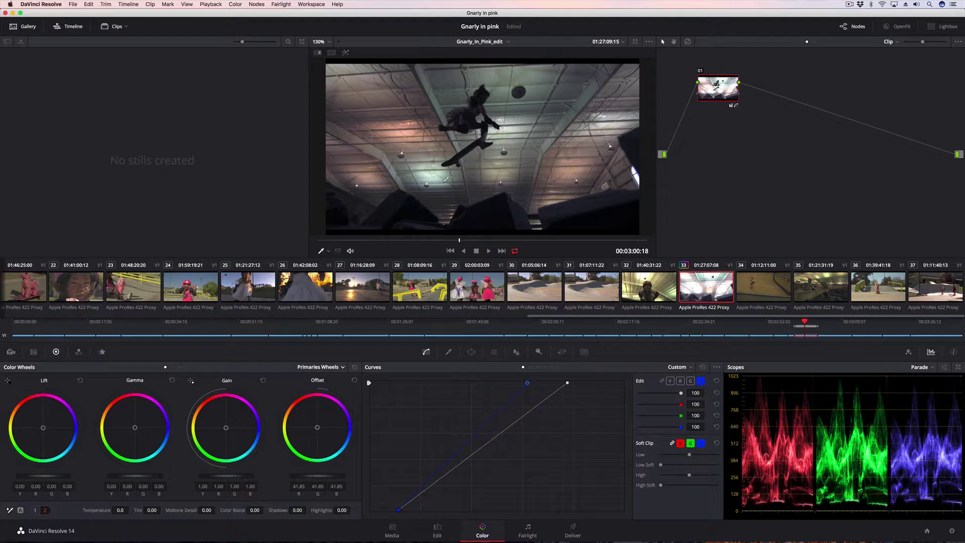
{"action": "right_click", "coordinate": [718, 89]}
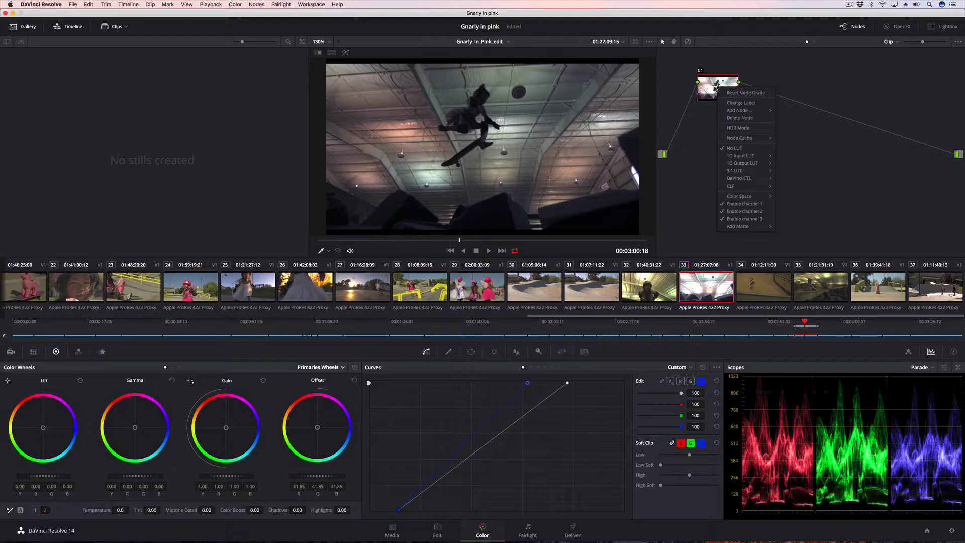
{"action": "mouse_move", "coordinate": [746, 110]}
{"action": "left_click", "coordinate": [789, 113]}
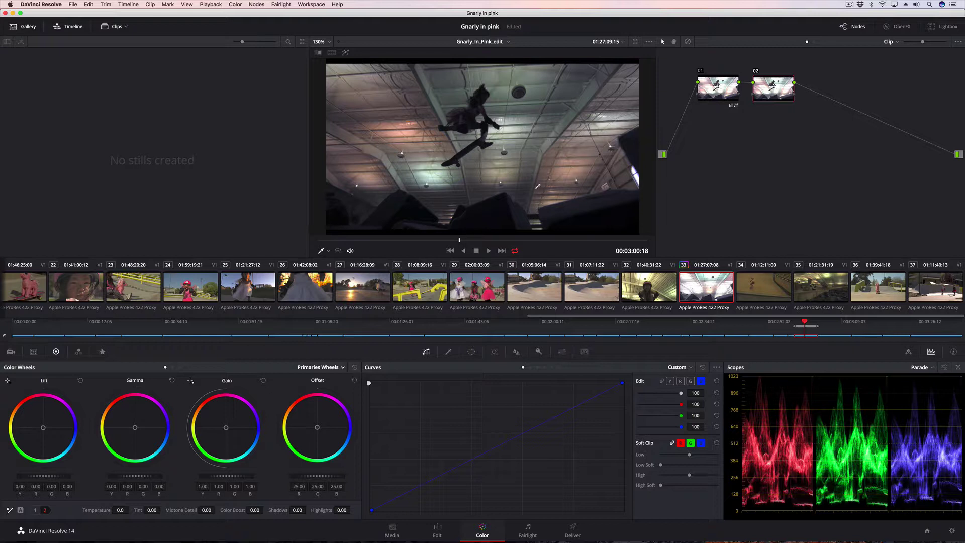
Set node 02's saturation to 100 and lower the sampled ceiling green to about 0.02 on the Hue Vs Sat curve
{"action": "left_click", "coordinate": [691, 367]}
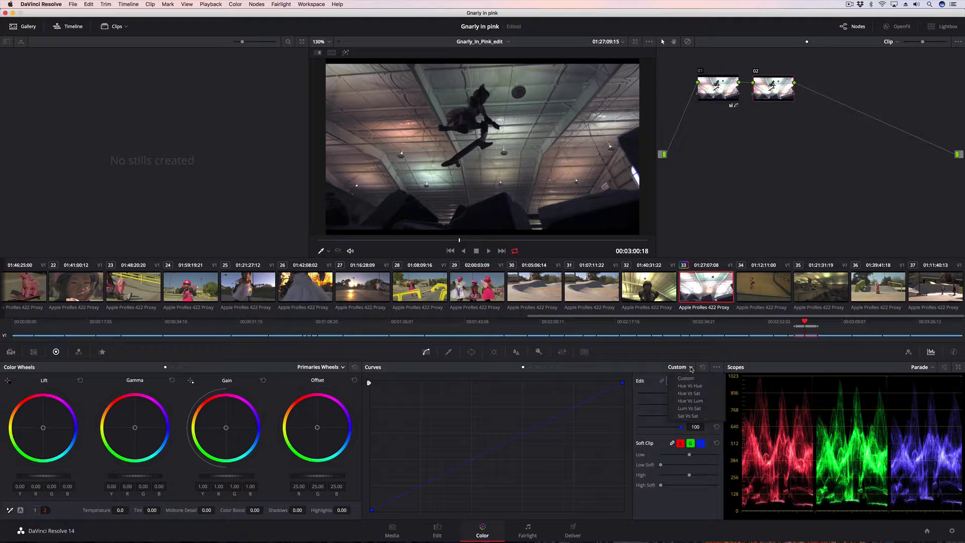
{"action": "left_click", "coordinate": [691, 393]}
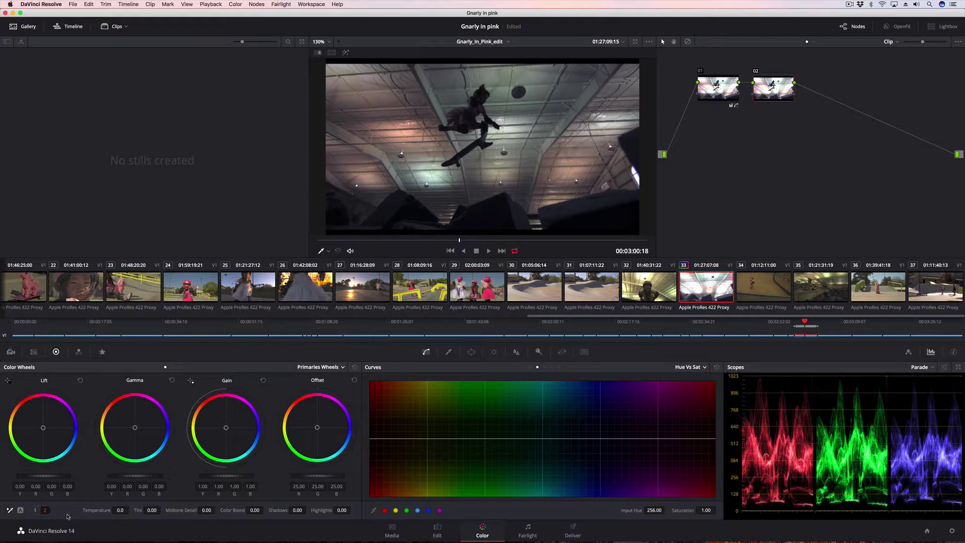
{"action": "left_click", "coordinate": [35, 510]}
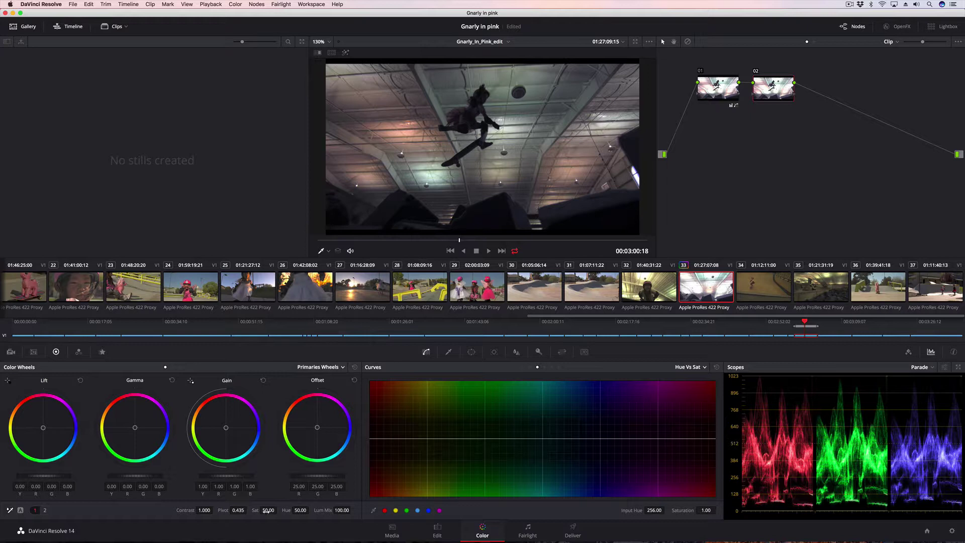
{"action": "left_click_drag", "start_coordinate": [268, 509], "coordinate": [278, 510]}
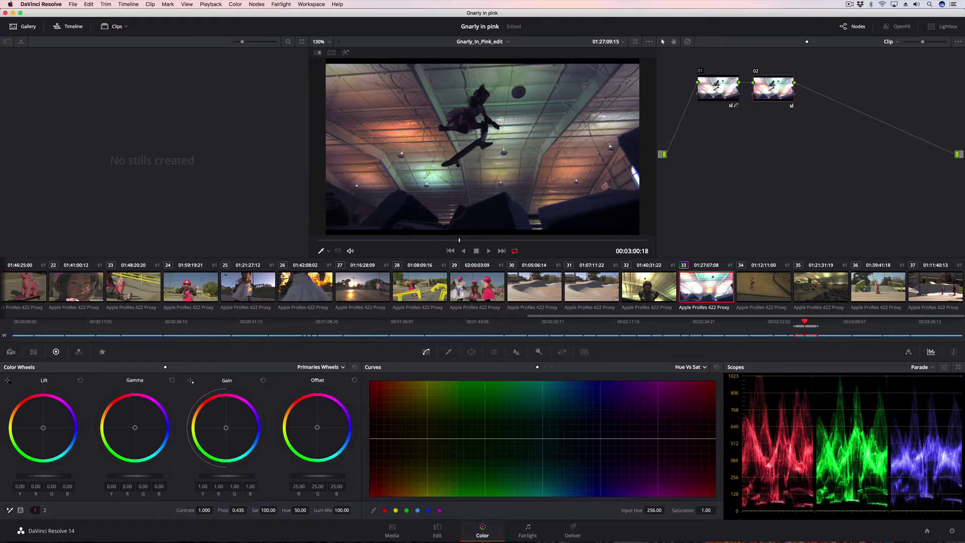
{"action": "left_click", "coordinate": [425, 172]}
{"action": "left_click_drag", "start_coordinate": [509, 440], "coordinate": [510, 497]}
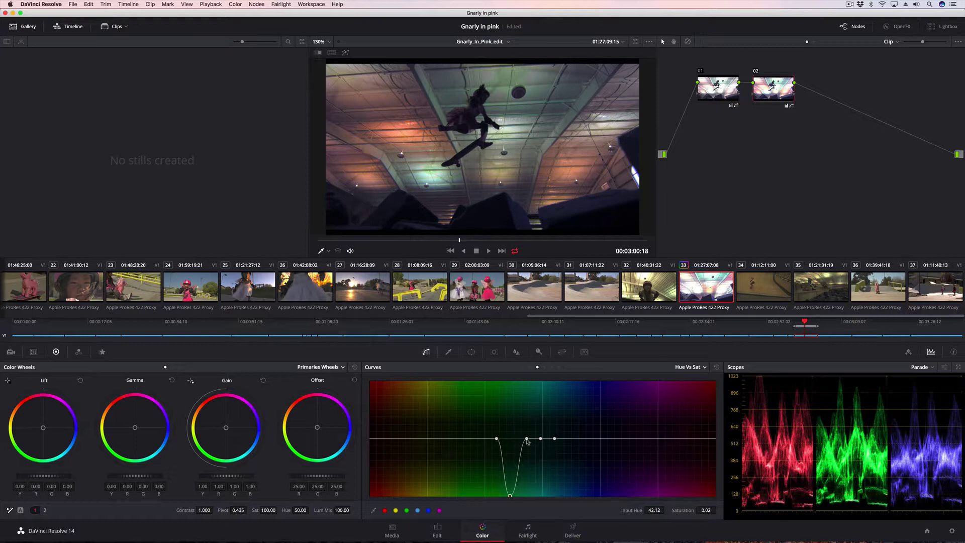
Widen node 02's Hue Vs Sat dip across the neighbouring hues down to about 0.06 saturation, and reset its overall saturation to 50
{"action": "left_click_drag", "start_coordinate": [526, 438], "coordinate": [528, 496]}
{"action": "left_click_drag", "start_coordinate": [540, 438], "coordinate": [542, 492]}
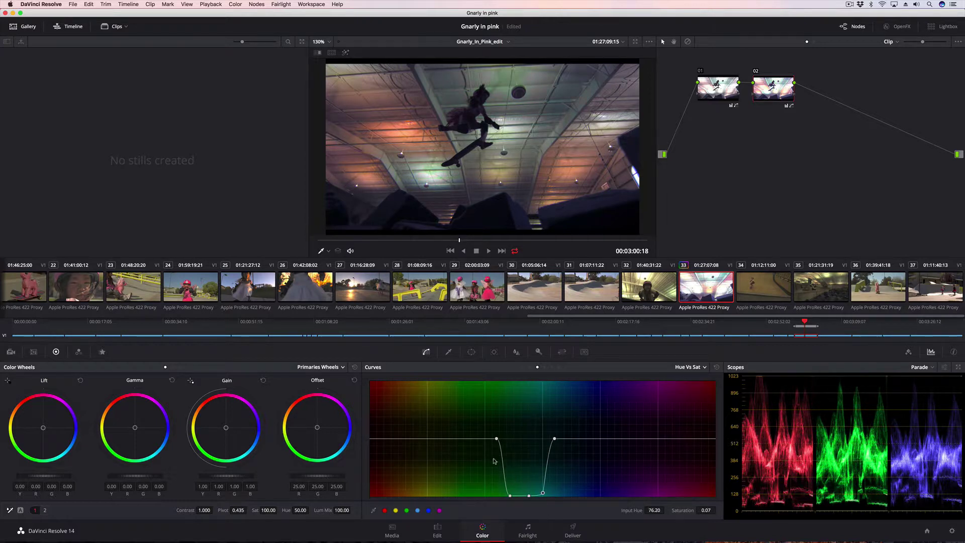
{"action": "left_click_drag", "start_coordinate": [496, 438], "coordinate": [443, 440]}
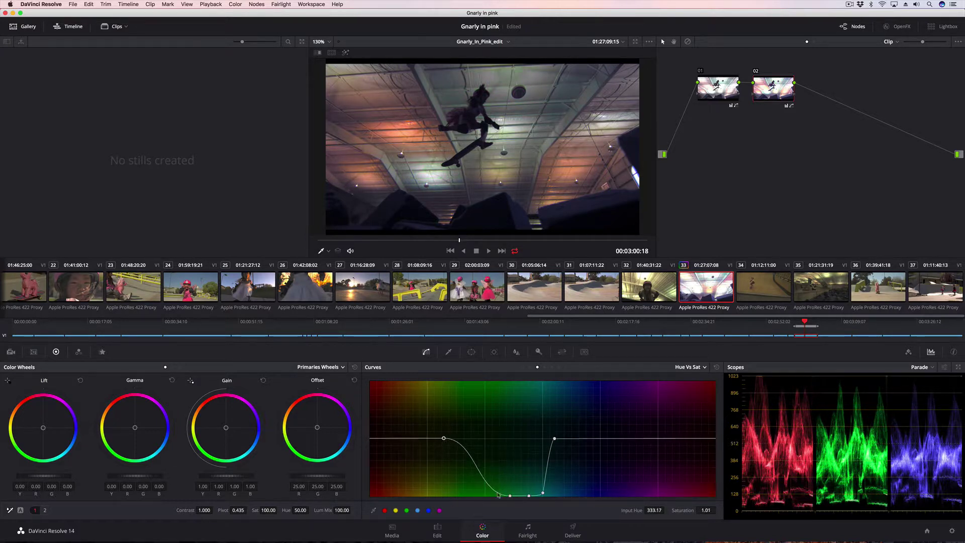
{"action": "left_click_drag", "start_coordinate": [510, 496], "coordinate": [459, 495]}
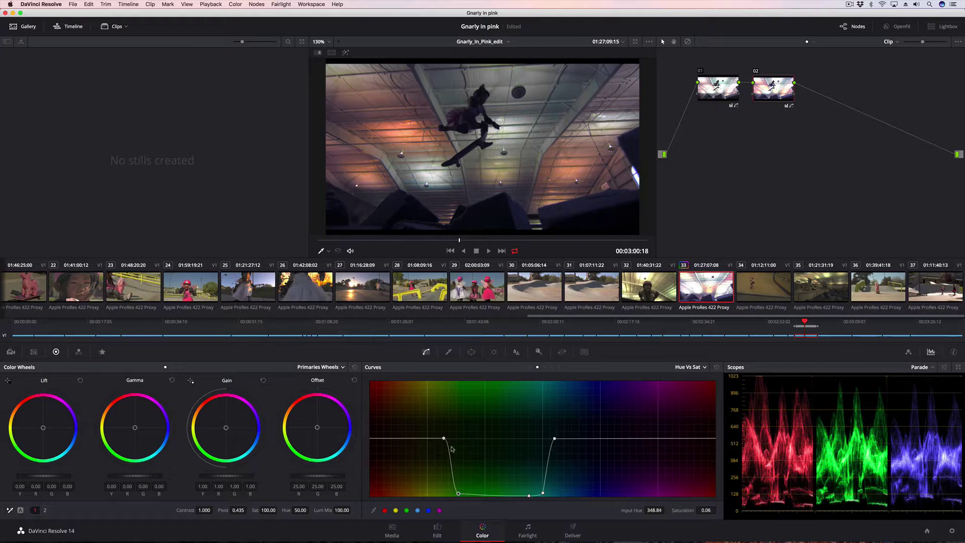
{"action": "left_click_drag", "start_coordinate": [443, 438], "coordinate": [446, 438]}
{"action": "left_click_drag", "start_coordinate": [458, 494], "coordinate": [466, 494]}
{"action": "double_click", "coordinate": [255, 509]}
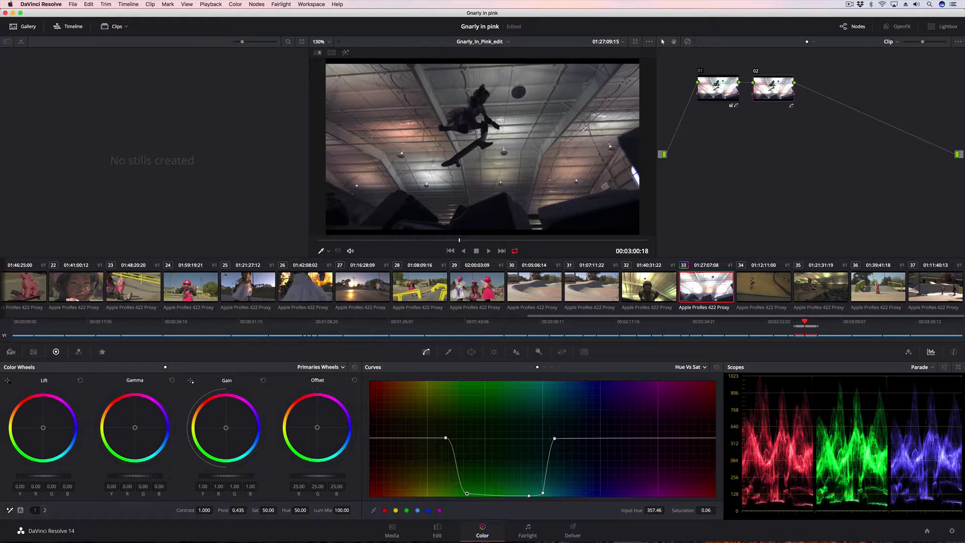
Toggle node 02 off and on repeatedly to compare clip 33 with and without the desaturation
{"action": "left_click", "coordinate": [755, 72]}
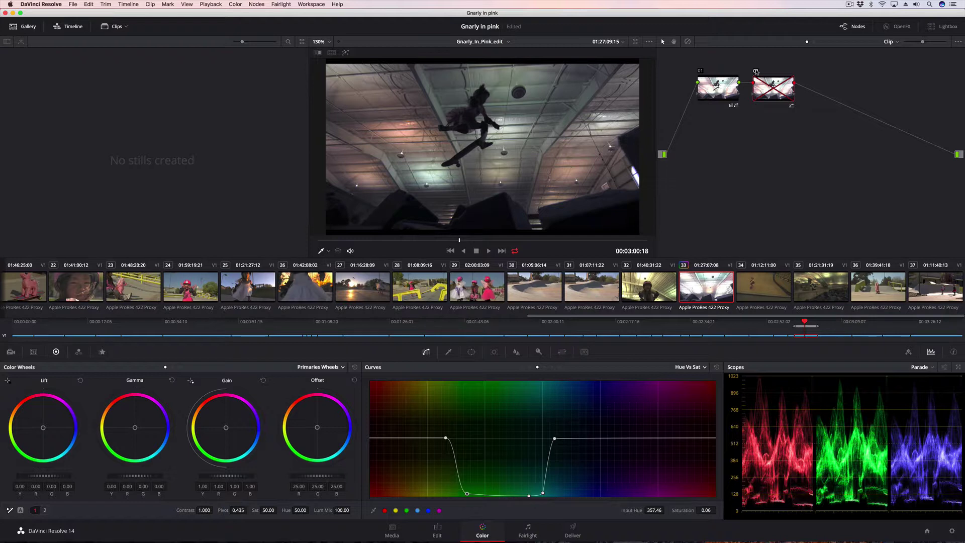
{"action": "left_click", "coordinate": [755, 72]}
{"action": "left_click", "coordinate": [755, 72]}
{"action": "left_click", "coordinate": [756, 72]}
{"action": "left_click", "coordinate": [755, 72]}
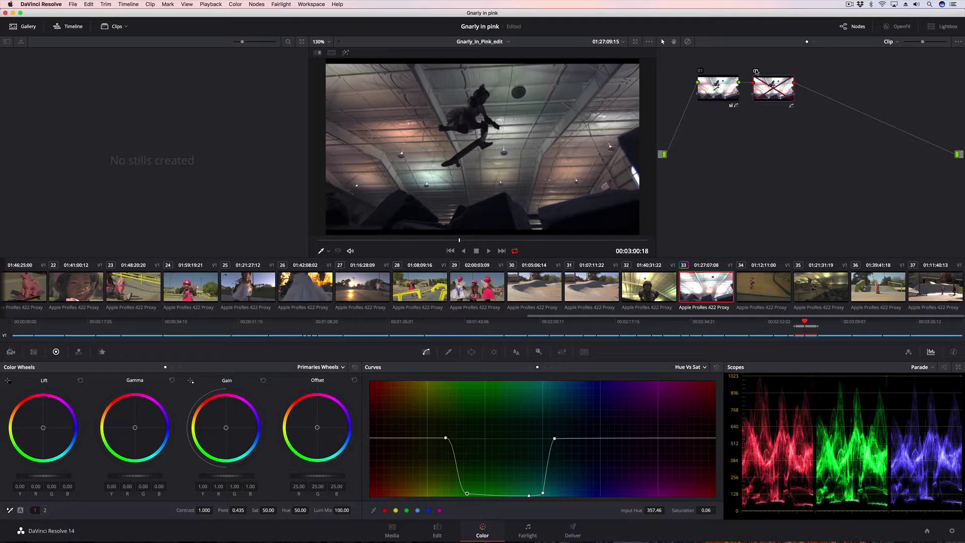
{"action": "left_click", "coordinate": [756, 72]}
{"action": "left_click", "coordinate": [756, 72]}
{"action": "left_click", "coordinate": [756, 72]}
Play clip 33 with its grades and again with all grades bypassed, leaving the grades enabled
{"action": "left_click", "coordinate": [488, 251]}
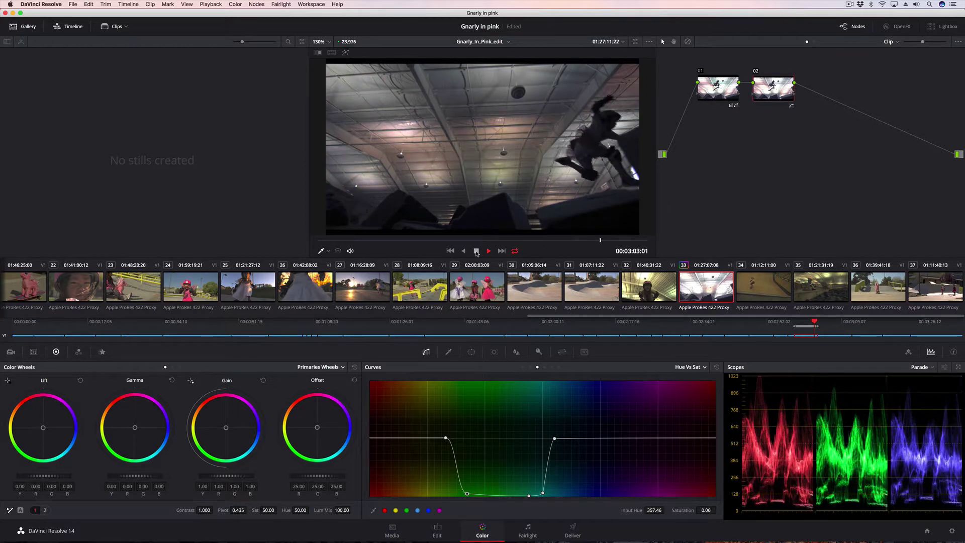
{"action": "left_click", "coordinate": [476, 251]}
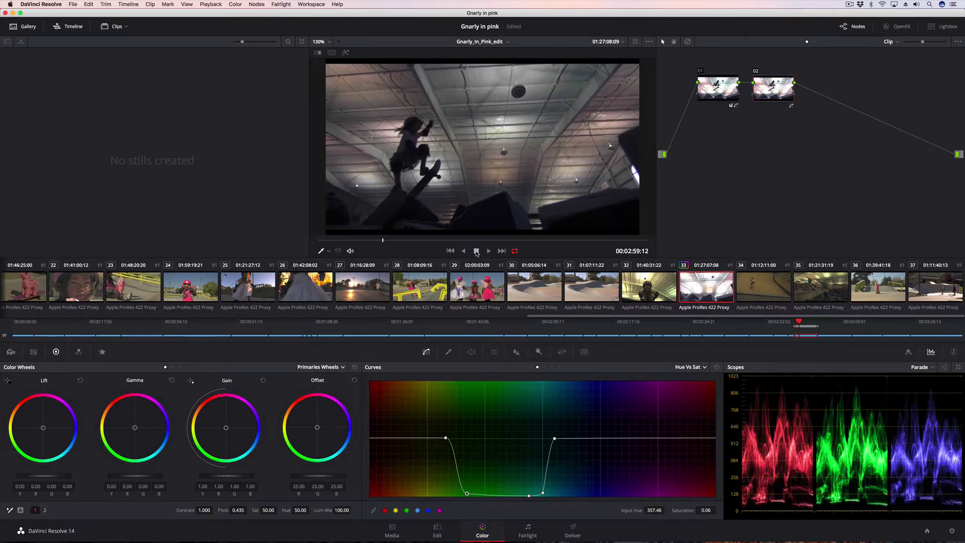
{"action": "key", "text": "shift+d"}
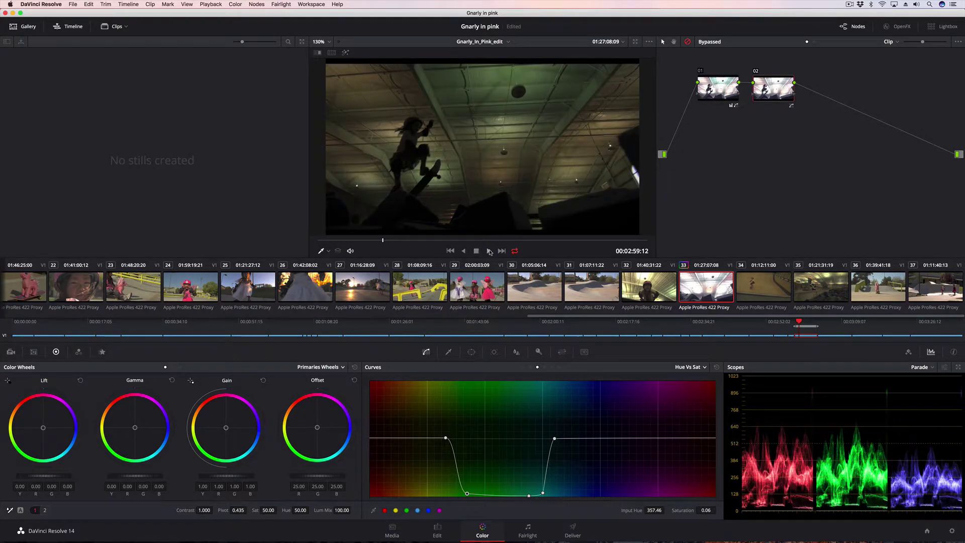
{"action": "left_click", "coordinate": [488, 251]}
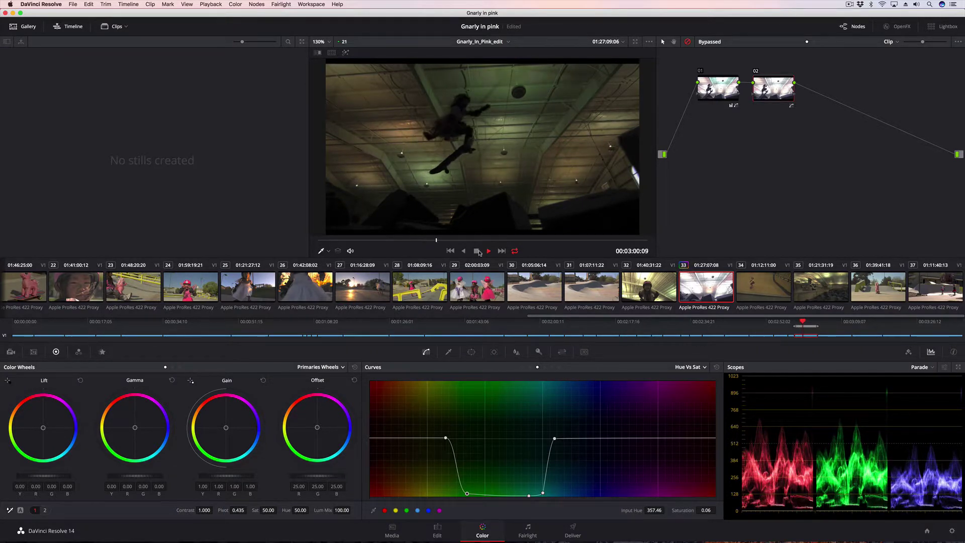
{"action": "key", "text": "shift+d"}
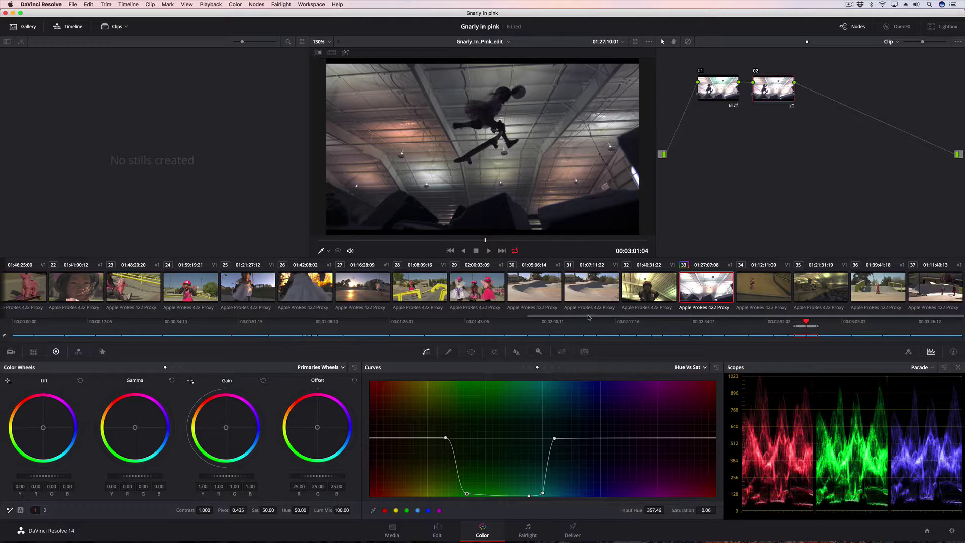
Examine the similar bedroom shots, clips 08, 07 and 06, and return to the graded clip 08
{"action": "scroll", "coordinate": [373, 304], "scroll_direction": "left", "scroll_amount": 15}
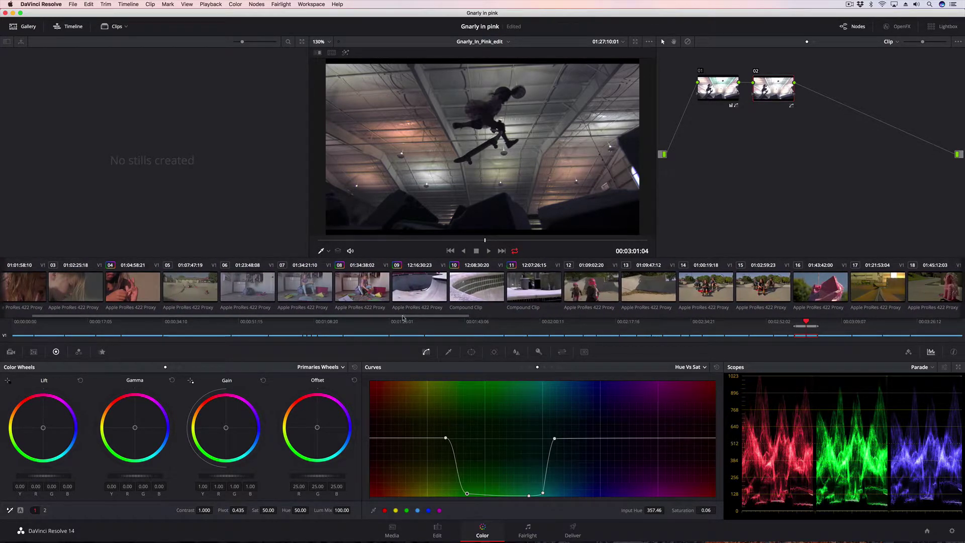
{"action": "scroll", "coordinate": [402, 319], "scroll_direction": "left", "scroll_amount": 2}
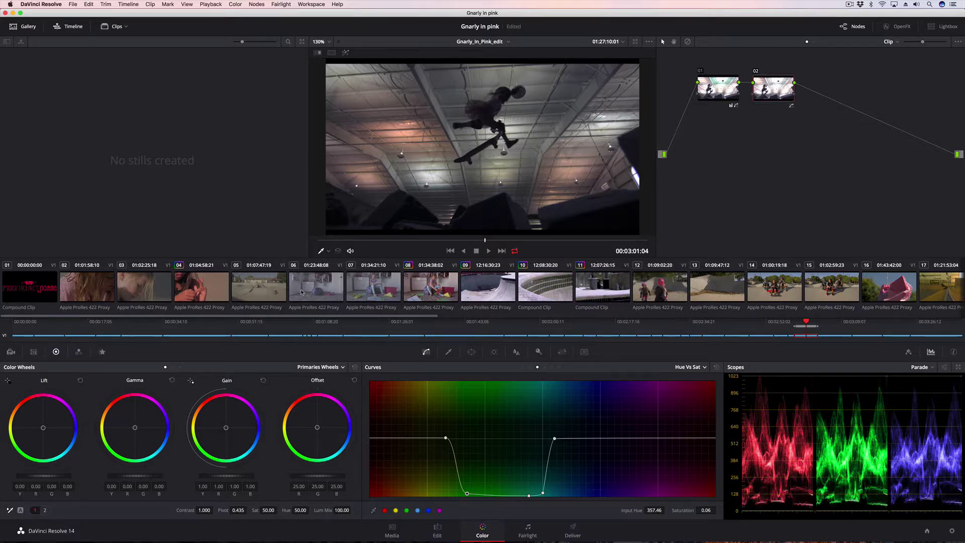
{"action": "left_click", "coordinate": [415, 292]}
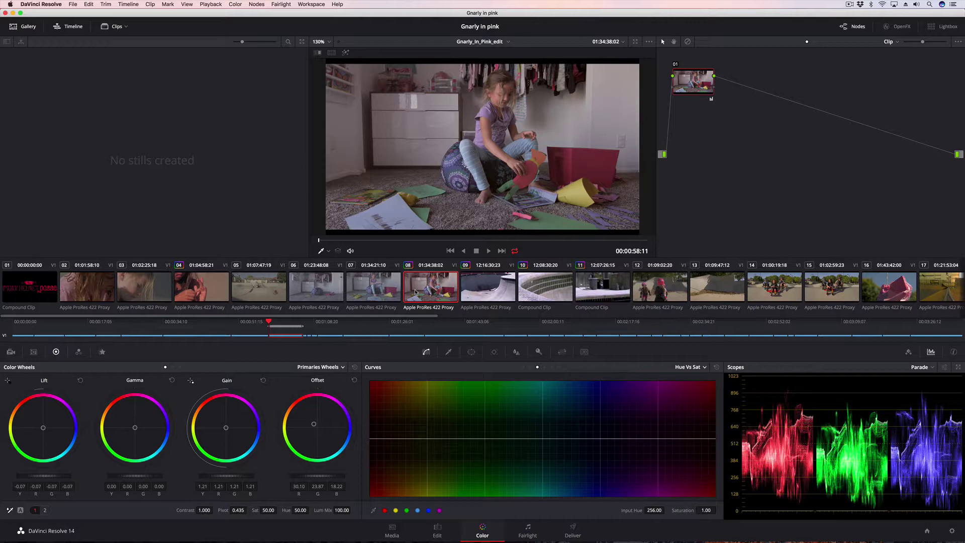
{"action": "left_click", "coordinate": [379, 289]}
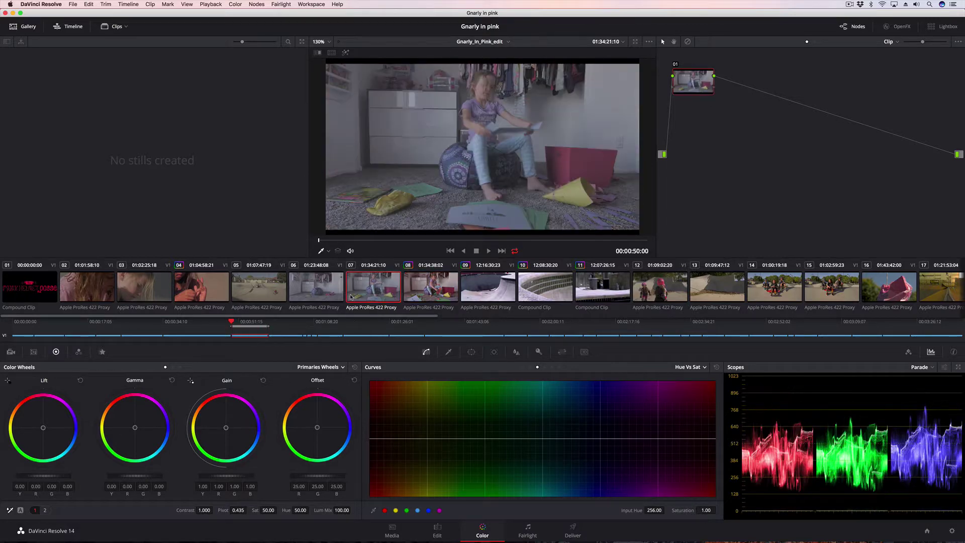
{"action": "left_click", "coordinate": [322, 294]}
{"action": "left_click", "coordinate": [422, 289]}
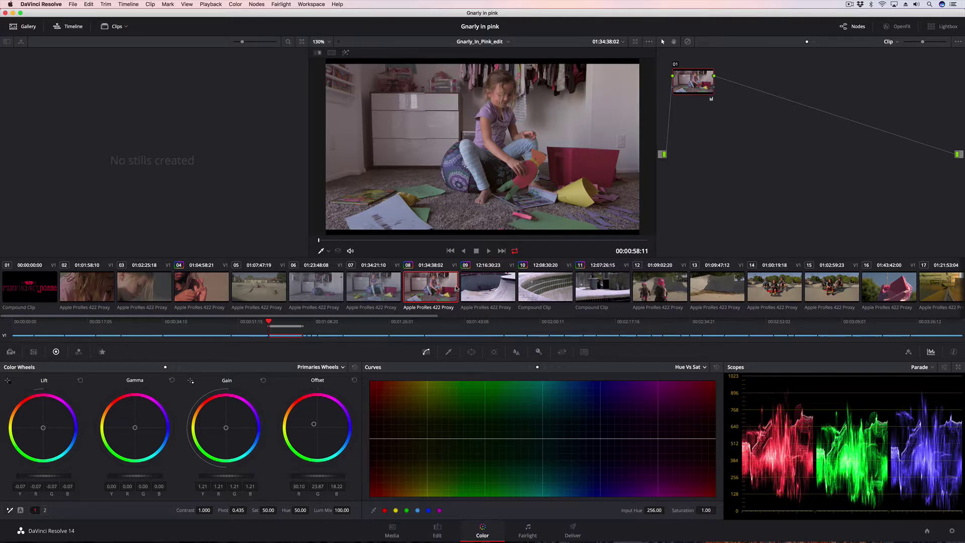
Copy clip 08's node grade and paste it onto clip 07, repositioning the first node in both clips
{"action": "left_click_drag", "start_coordinate": [693, 82], "coordinate": [714, 85]}
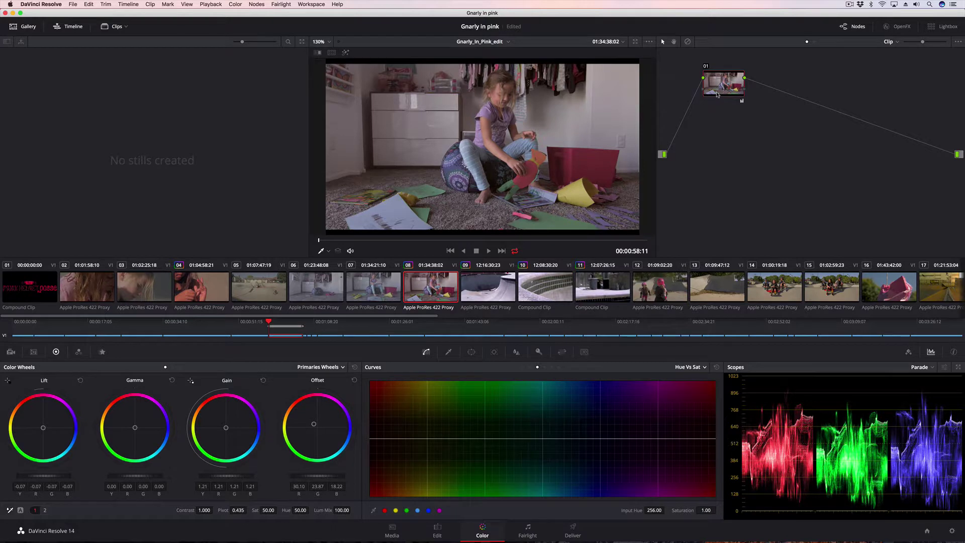
{"action": "left_click", "coordinate": [86, 4]}
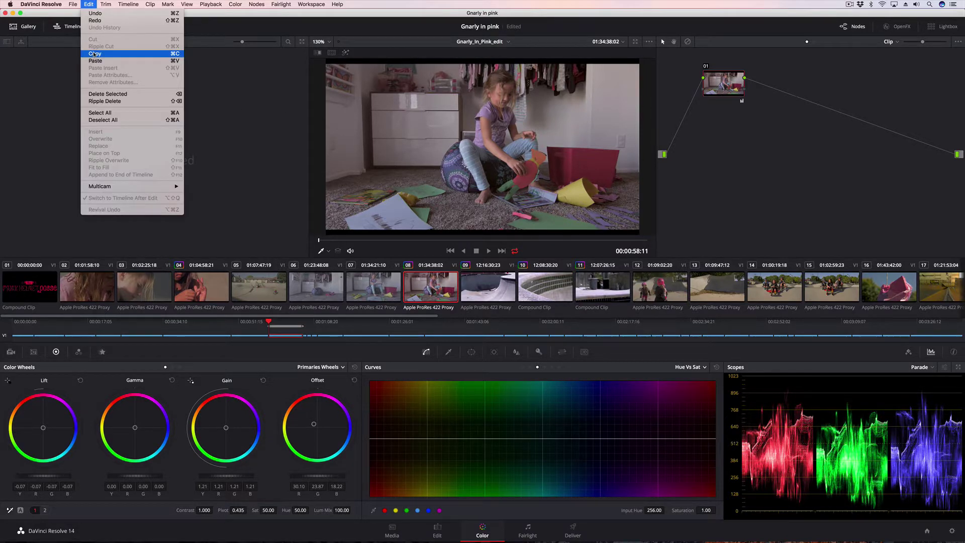
{"action": "left_click", "coordinate": [116, 54]}
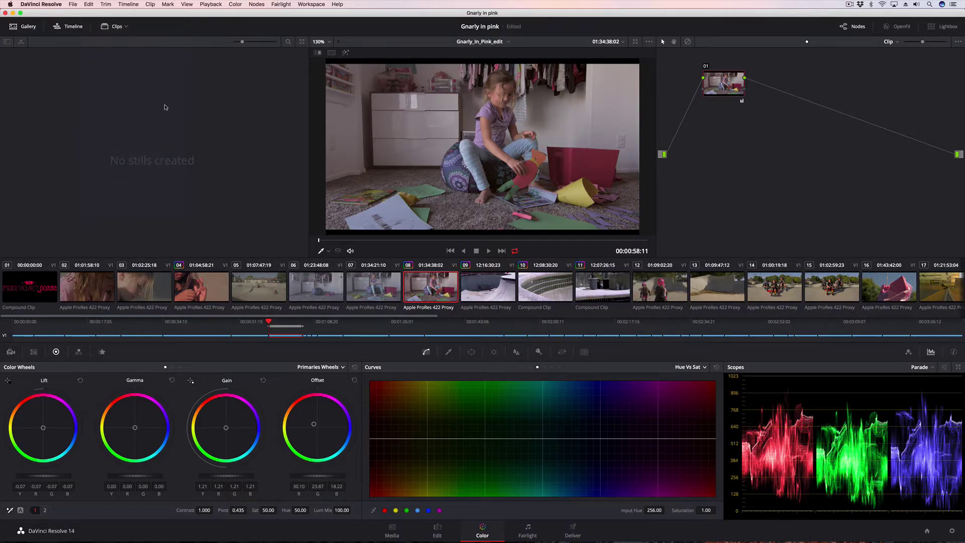
{"action": "left_click", "coordinate": [366, 290]}
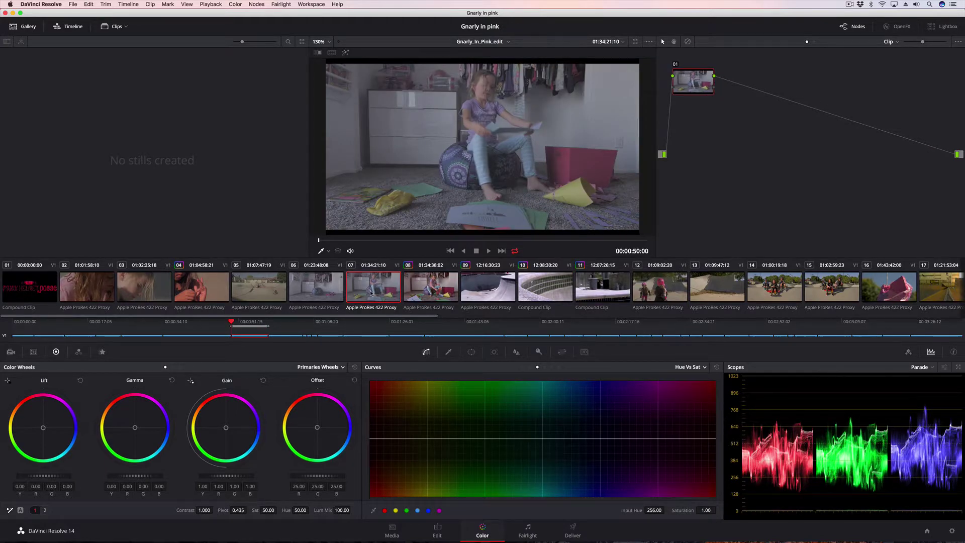
{"action": "left_click", "coordinate": [89, 4]}
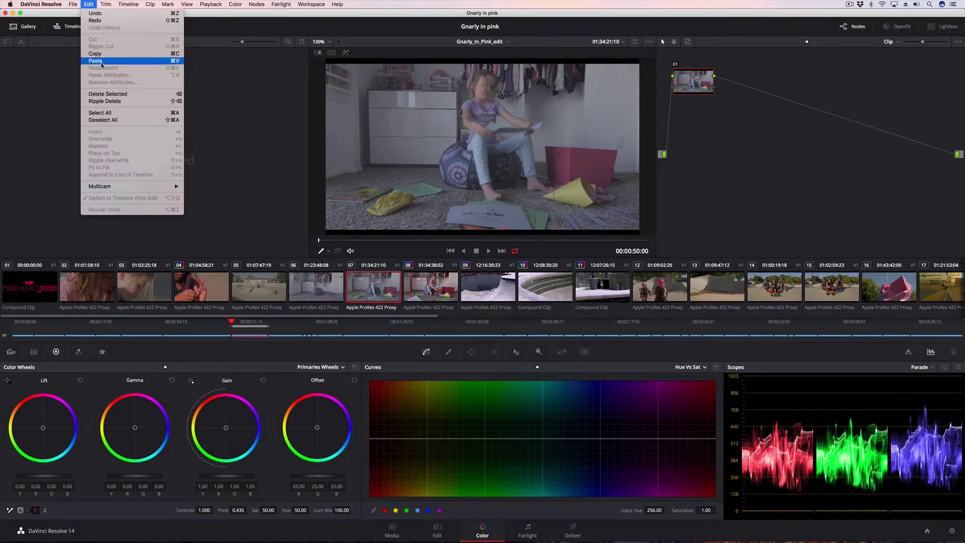
{"action": "left_click", "coordinate": [96, 60]}
{"action": "left_click_drag", "start_coordinate": [703, 87], "coordinate": [744, 99]}
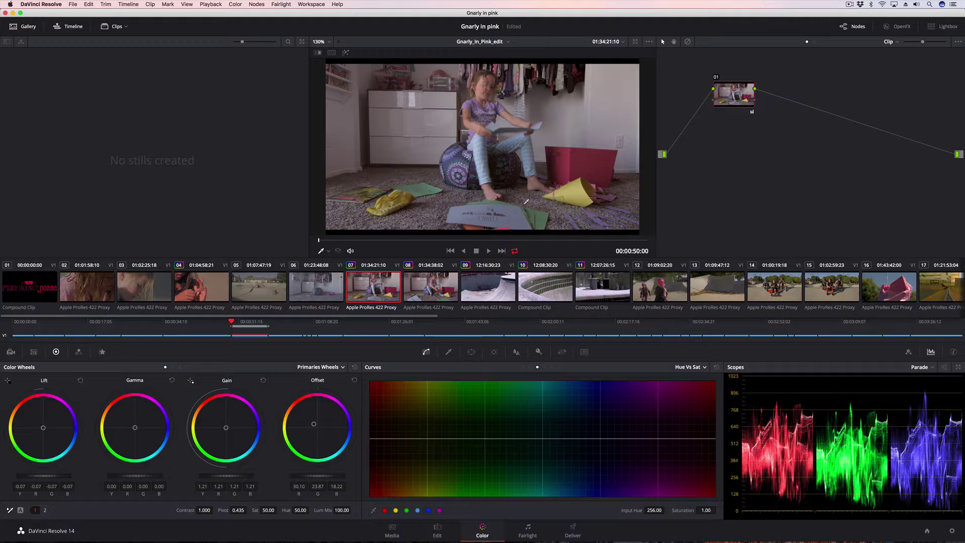
Apply the grade shared by clips 07 and 08 to clip 06 and scrub through the clip
{"action": "left_click", "coordinate": [338, 275]}
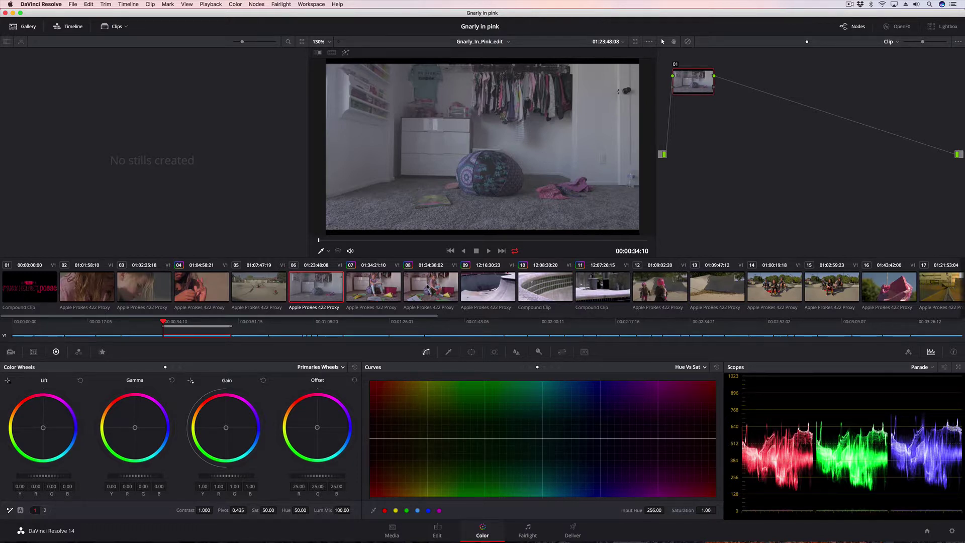
{"action": "key", "text": "alt+shift+c"}
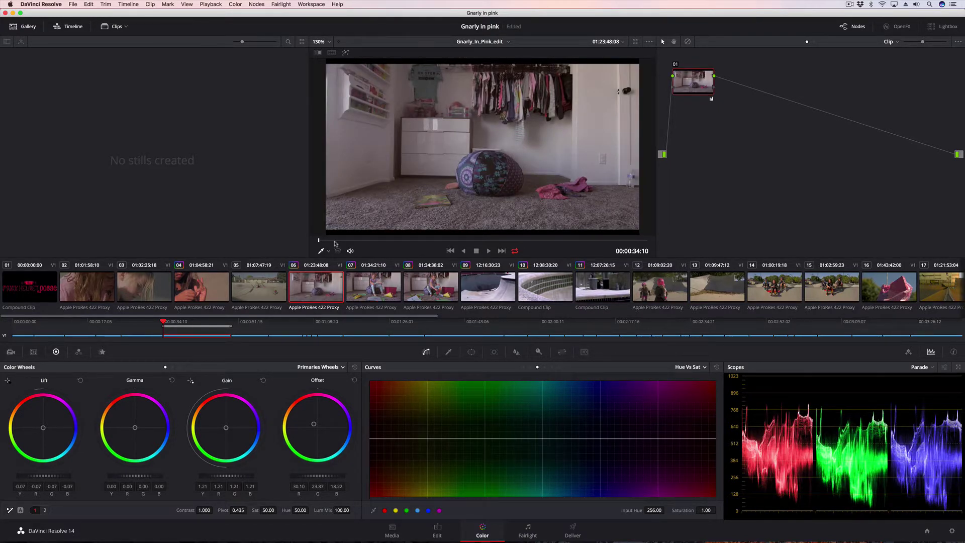
{"action": "left_click", "coordinate": [562, 240]}
{"action": "left_click_drag", "start_coordinate": [572, 239], "coordinate": [290, 245]}
Turn off looped playback and step through clips 06, 07 and 08, scrubbing each to compare the matched grade
{"action": "left_click", "coordinate": [426, 289]}
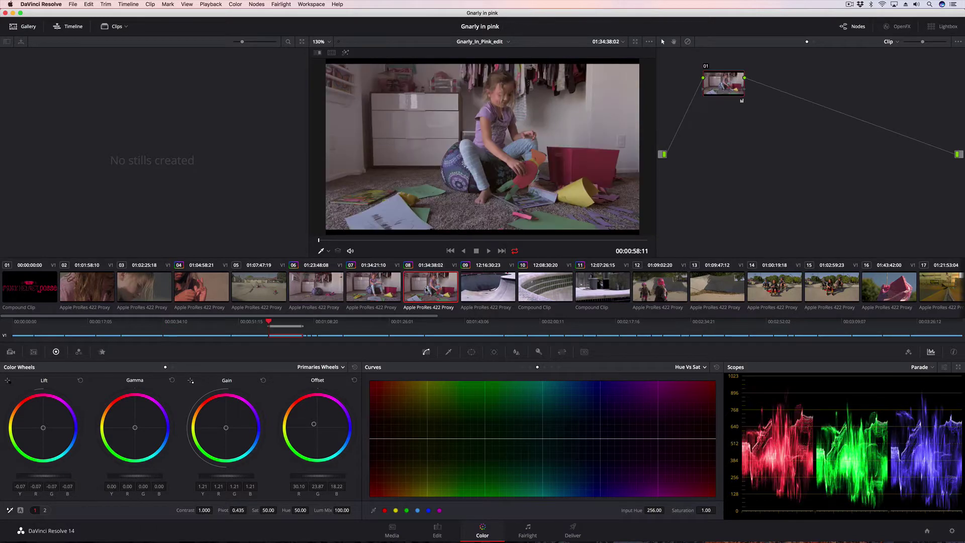
{"action": "key", "text": "Up"}
{"action": "key", "text": "Up"}
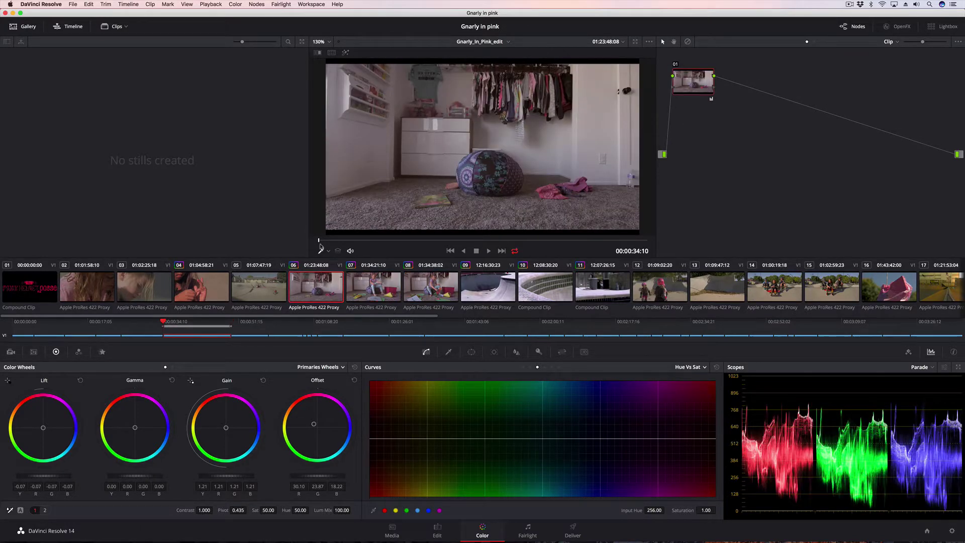
{"action": "left_click", "coordinate": [514, 250]}
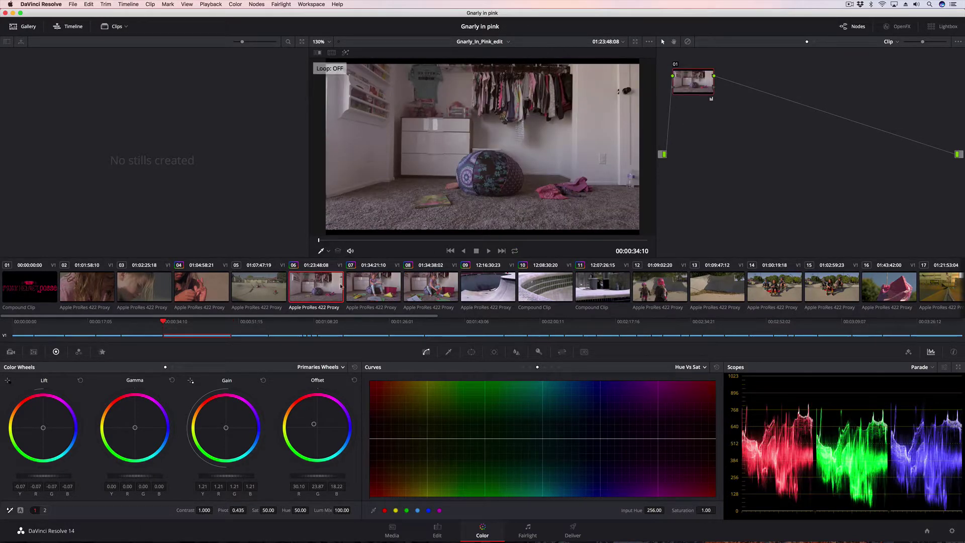
{"action": "left_click_drag", "start_coordinate": [335, 241], "coordinate": [592, 240]}
{"action": "key", "text": "Down"}
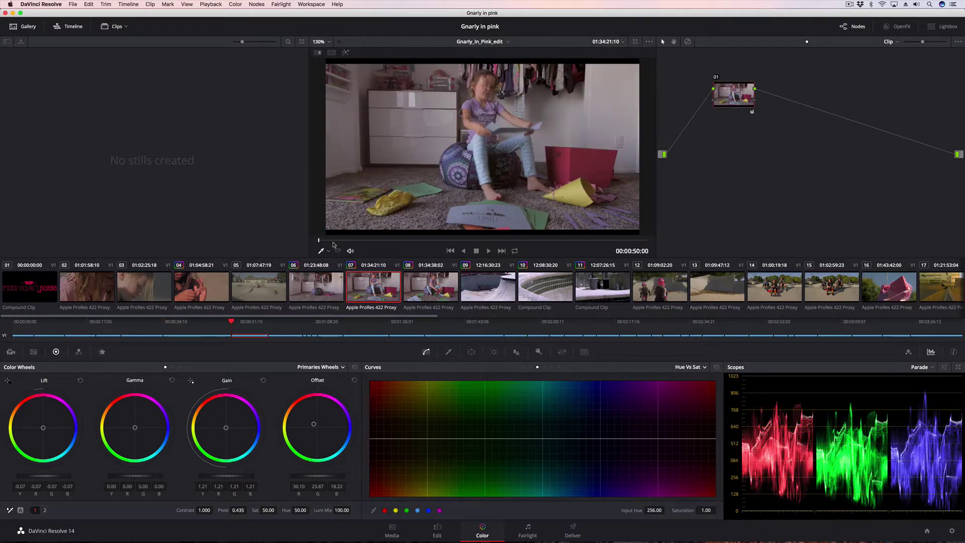
{"action": "left_click", "coordinate": [552, 242]}
{"action": "key", "text": "Down"}
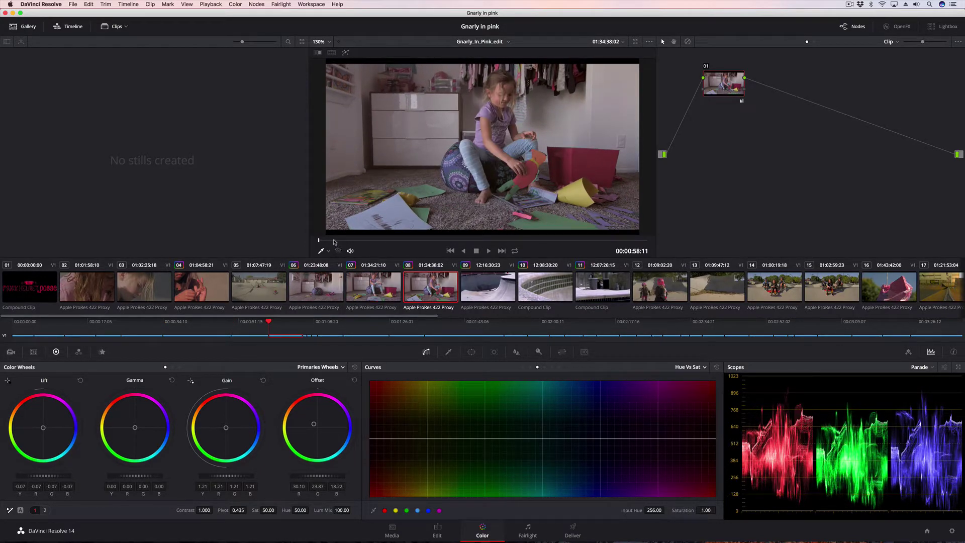
{"action": "left_click", "coordinate": [571, 242]}
{"action": "left_click", "coordinate": [595, 240]}
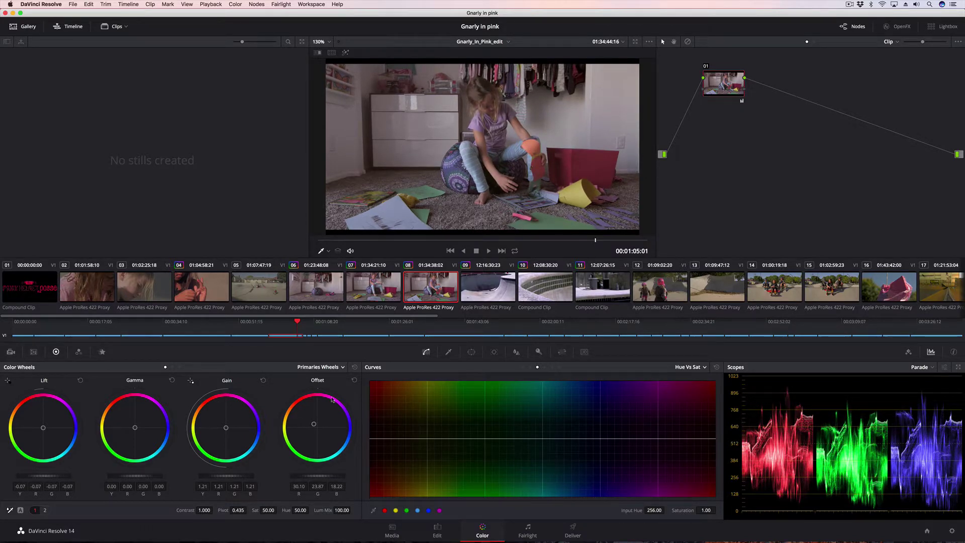
Grab a gallery still of clip 04 at 01:04:59:02, after shifting its Balanced and Style nodes slightly
{"action": "left_click", "coordinate": [206, 294]}
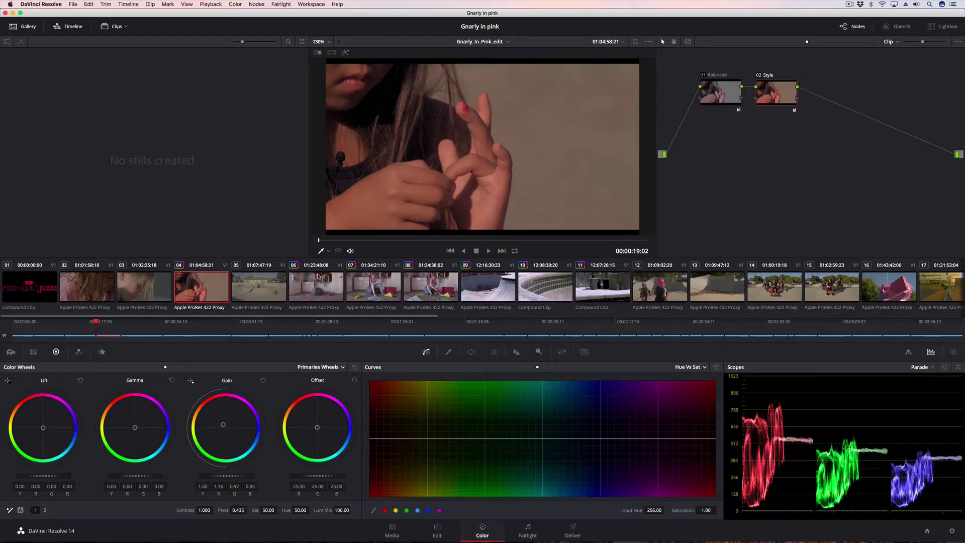
{"action": "left_click", "coordinate": [515, 241]}
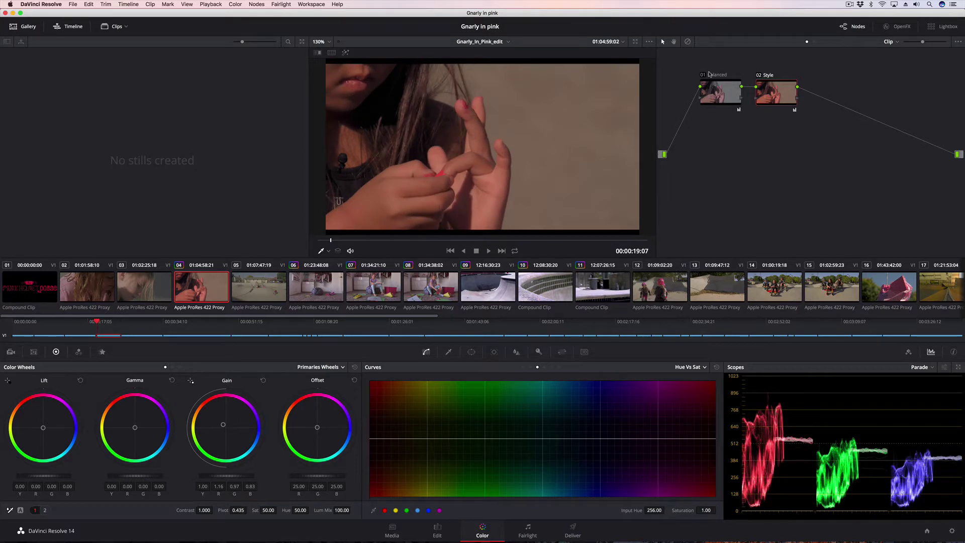
{"action": "left_click_drag", "start_coordinate": [724, 93], "coordinate": [711, 92]}
{"action": "left_click_drag", "start_coordinate": [777, 89], "coordinate": [765, 90]}
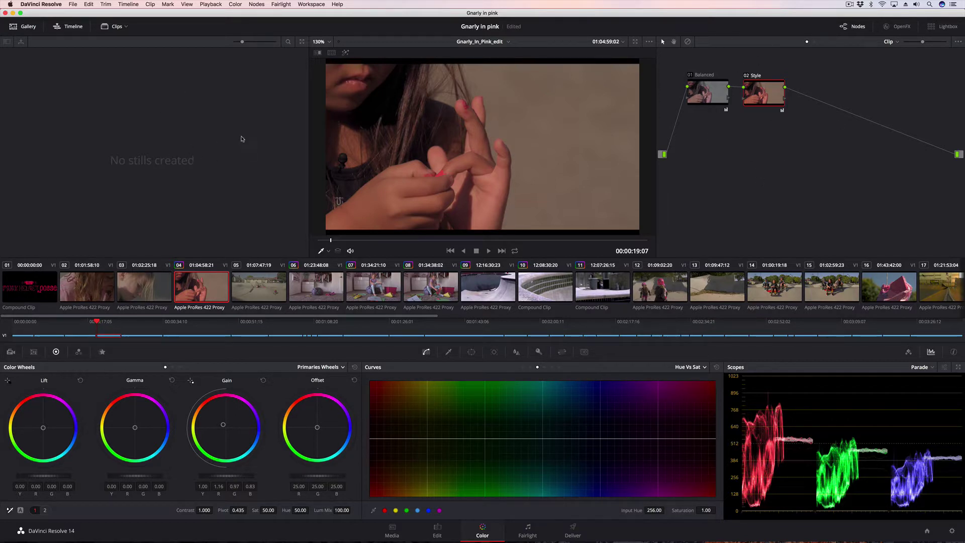
{"action": "right_click", "coordinate": [480, 112]}
{"action": "left_click", "coordinate": [523, 123]}
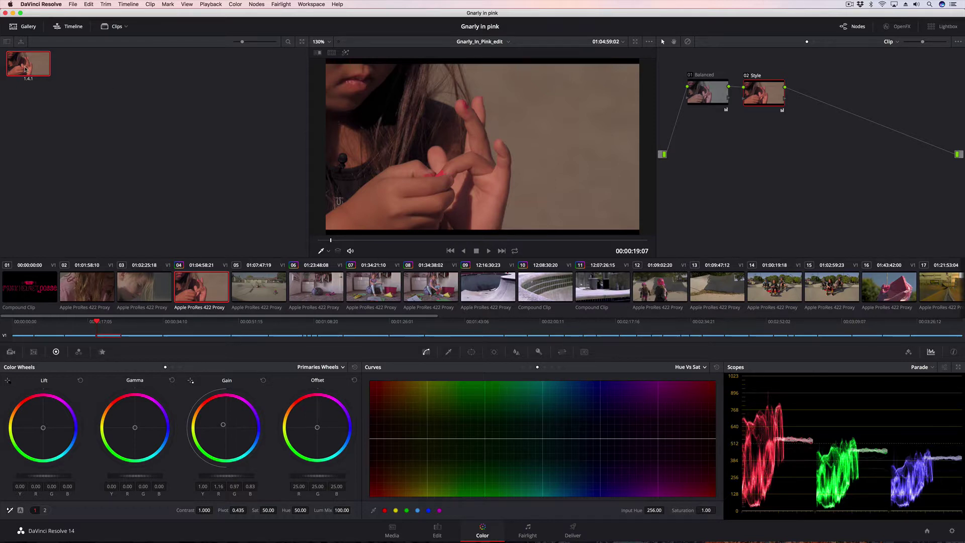
Review ungraded clips 02 and 03 against graded clip 04, scrubbing through the shots
{"action": "left_click", "coordinate": [140, 285]}
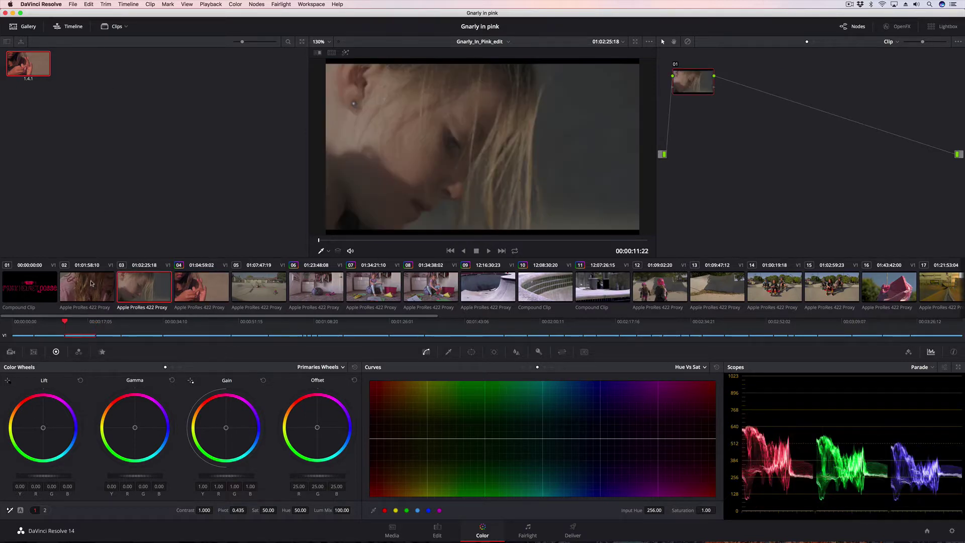
{"action": "left_click", "coordinate": [86, 293]}
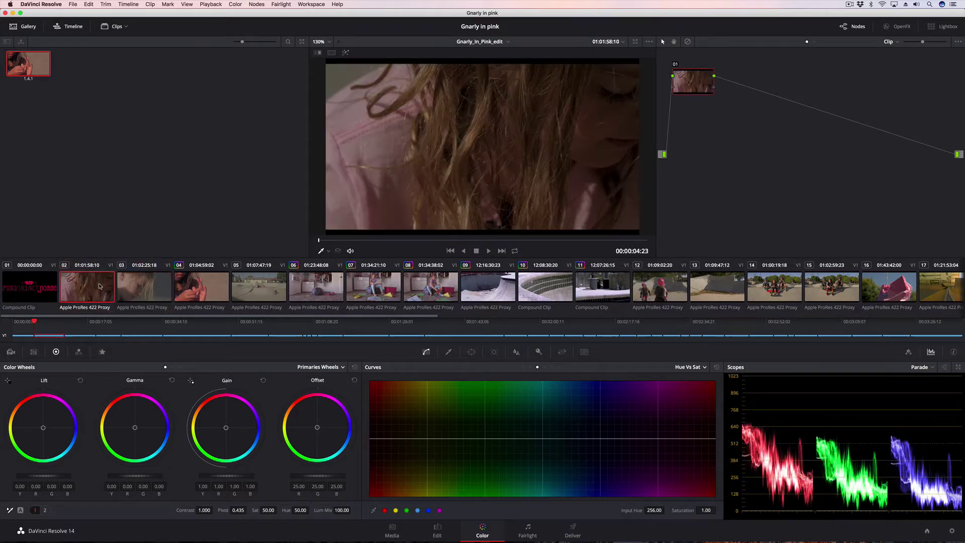
{"action": "left_click_drag", "start_coordinate": [335, 241], "coordinate": [538, 240]}
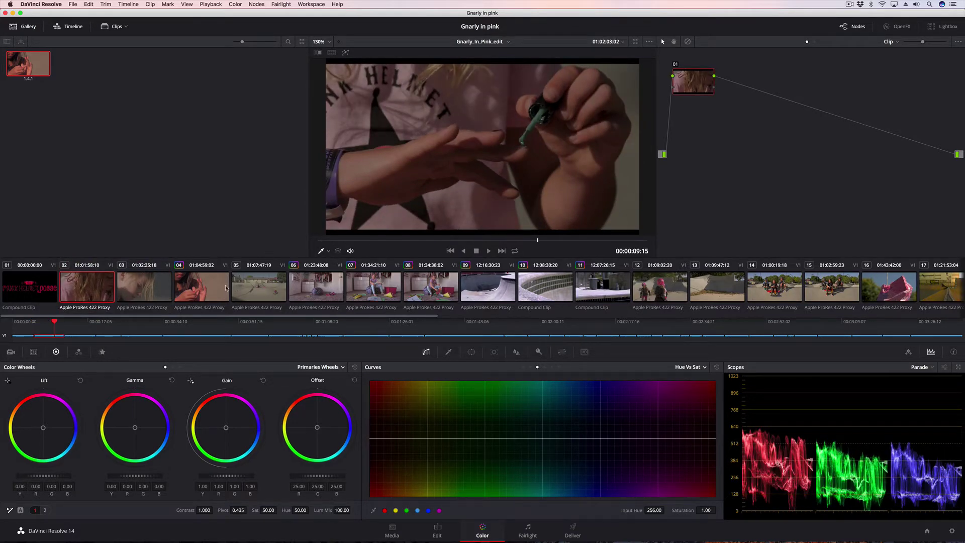
{"action": "left_click", "coordinate": [158, 290]}
{"action": "left_click_drag", "start_coordinate": [345, 238], "coordinate": [234, 246]}
{"action": "left_click", "coordinate": [201, 287]}
Select clips 02 and 03 together and apply the grade from gallery still 1.4.1 to both
{"action": "left_click", "coordinate": [84, 279]}
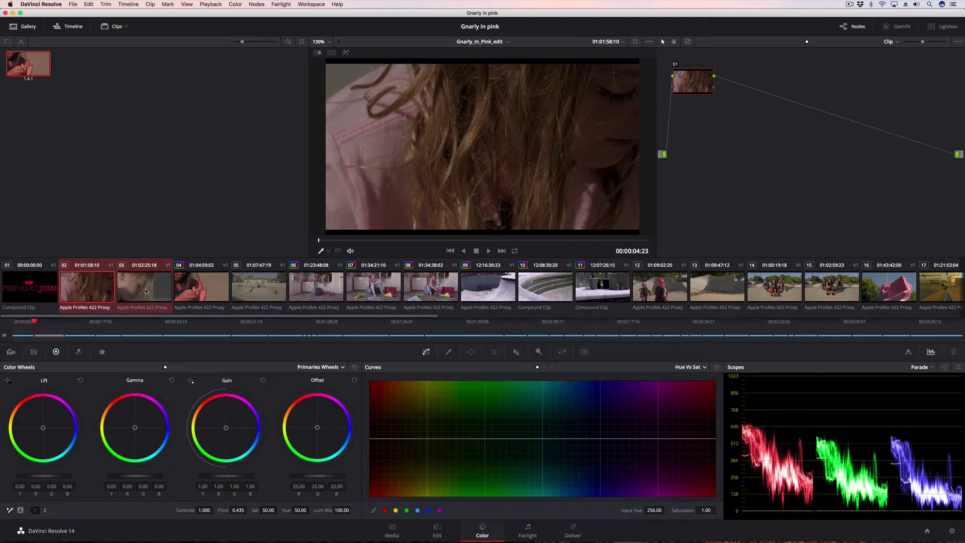
{"action": "right_click", "coordinate": [23, 62]}
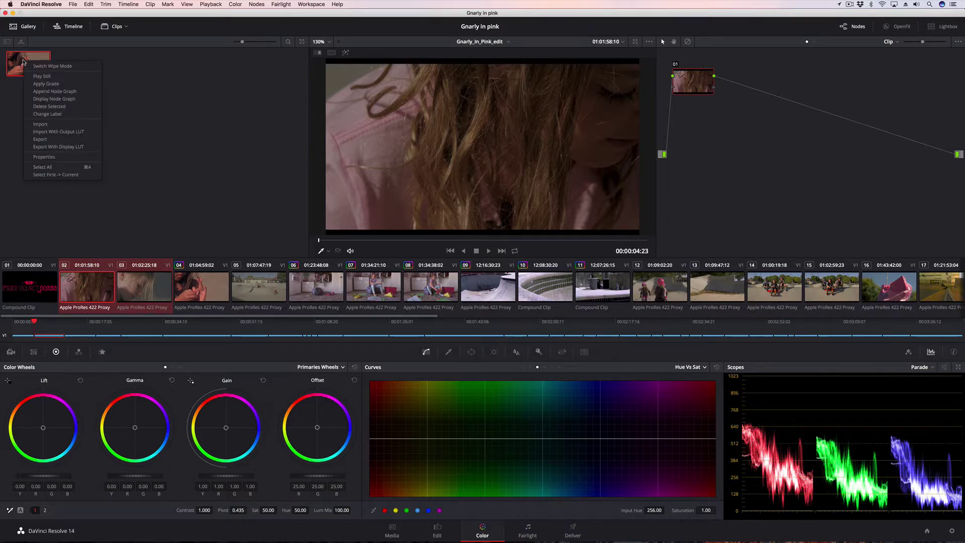
{"action": "left_click", "coordinate": [40, 84]}
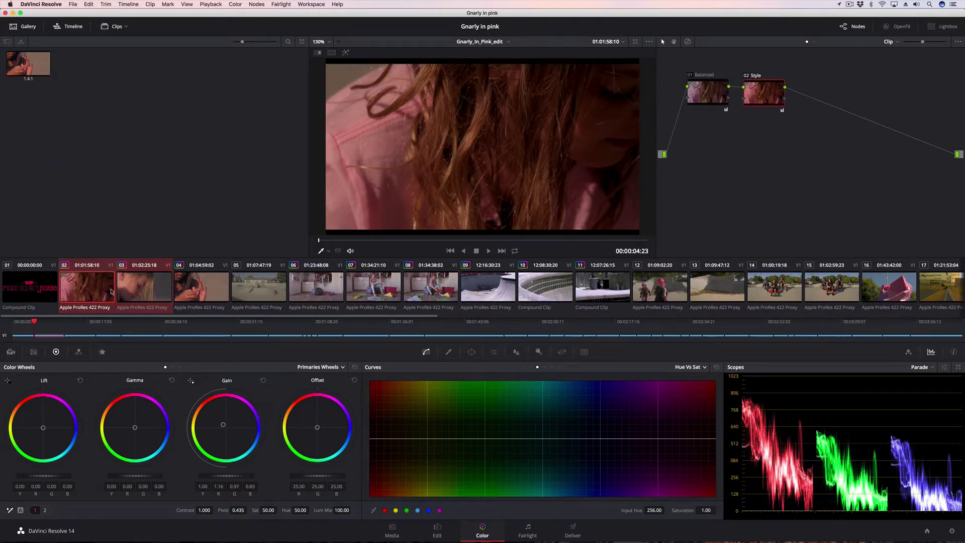
Step through clips 02, 03 and 04 to compare the shared grade
{"action": "left_click", "coordinate": [146, 287]}
{"action": "left_click", "coordinate": [187, 286]}
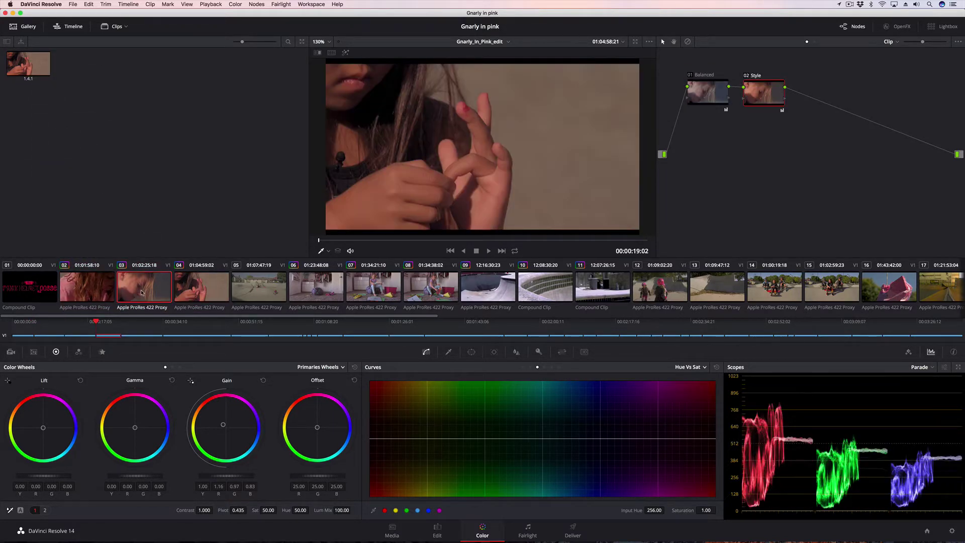
{"action": "left_click", "coordinate": [101, 287]}
{"action": "left_click", "coordinate": [153, 289]}
{"action": "left_click", "coordinate": [185, 291]}
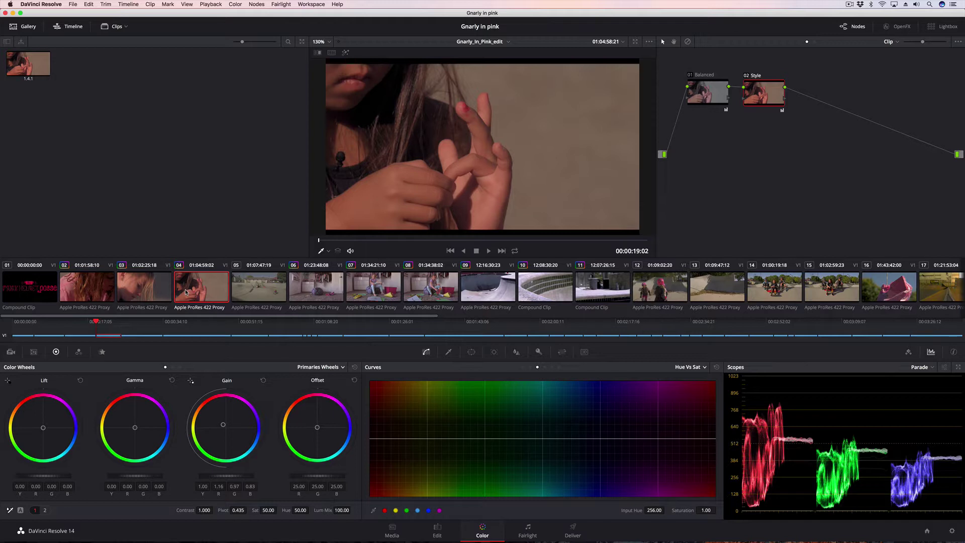
Scrub through the wide skatepark shot in clip 05 and compare it with clips 02, 03 and 04
{"action": "left_click", "coordinate": [266, 290]}
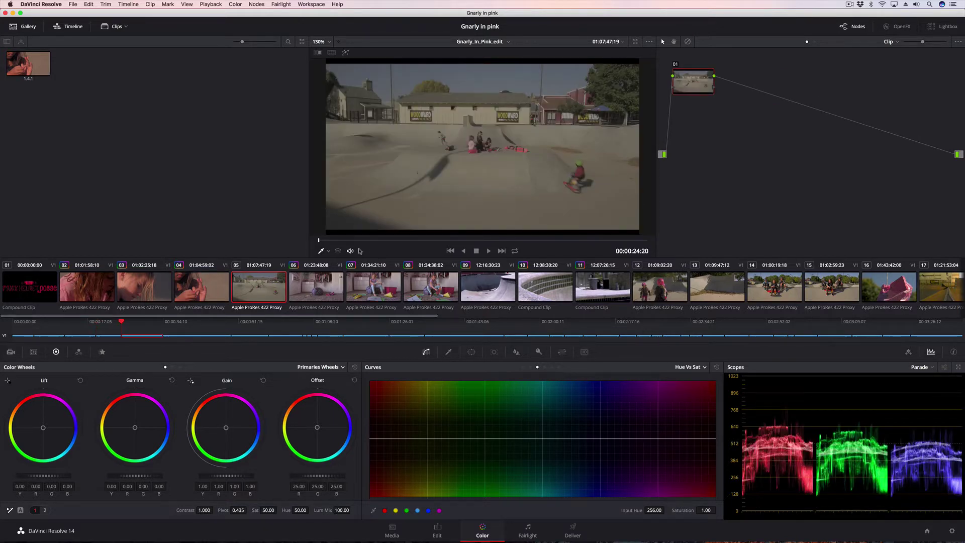
{"action": "left_click_drag", "start_coordinate": [344, 241], "coordinate": [514, 240]}
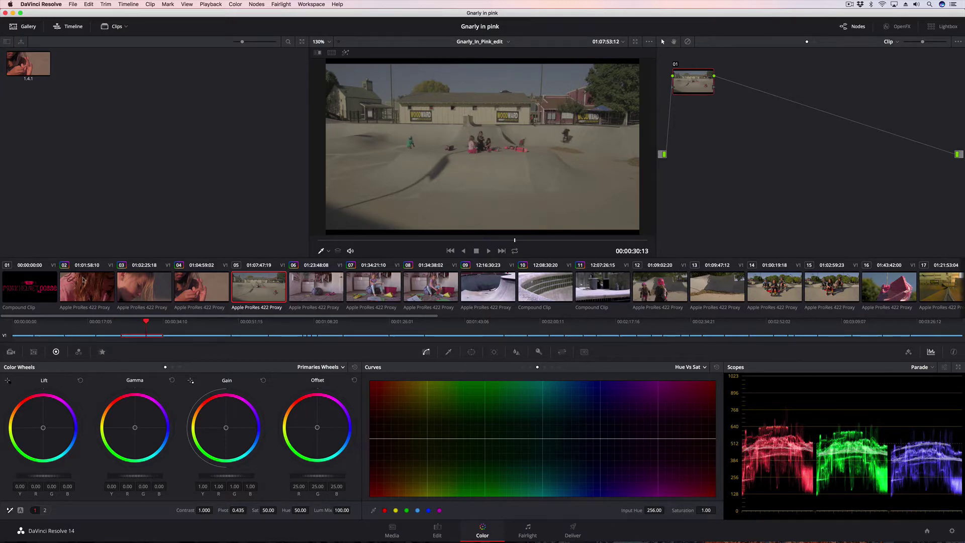
{"action": "left_click", "coordinate": [77, 279]}
{"action": "left_click", "coordinate": [133, 284]}
{"action": "left_click", "coordinate": [196, 287]}
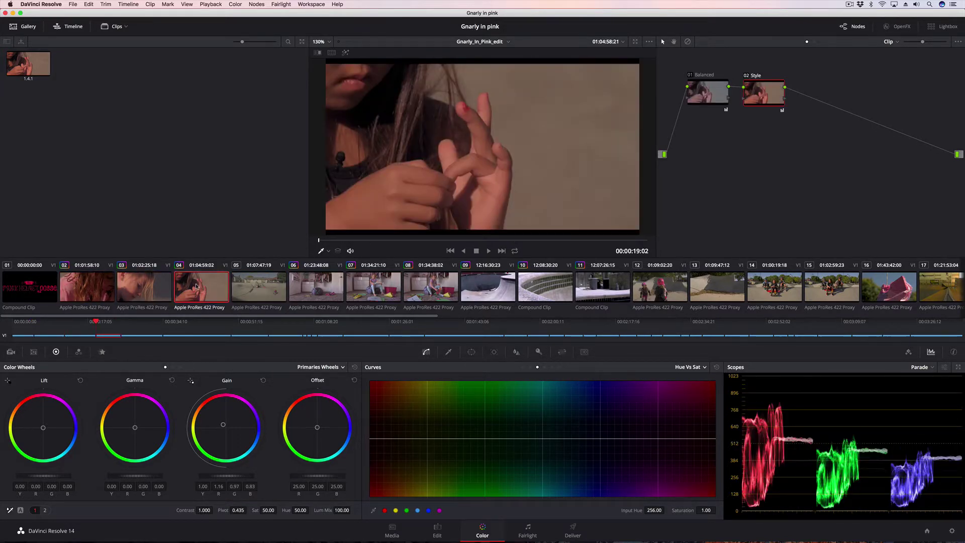
{"action": "left_click", "coordinate": [250, 288]}
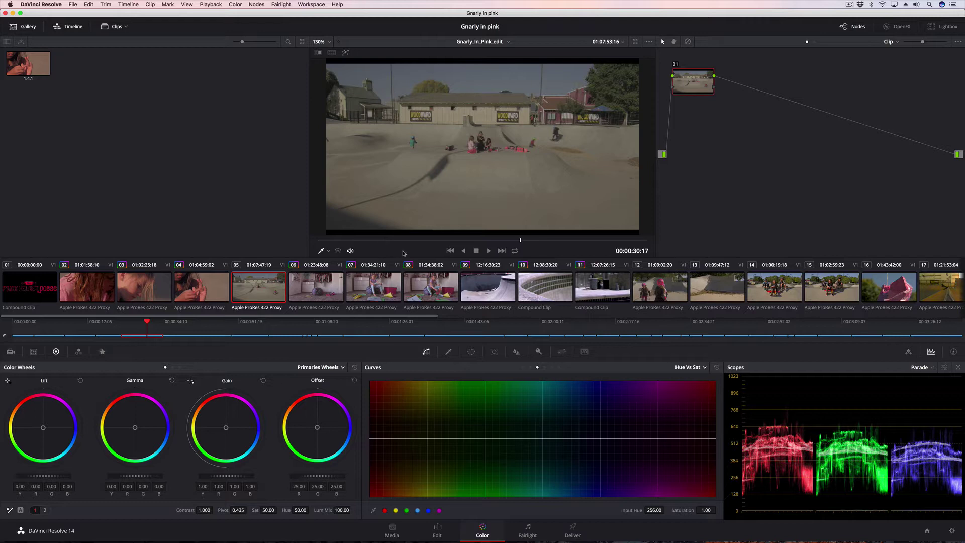
Compare clip 05 with gallery still 1.4.1 in an image wipe, sweeping the wipe edge and parking the playhead at 01:07:54:02
{"action": "double_click", "coordinate": [25, 69]}
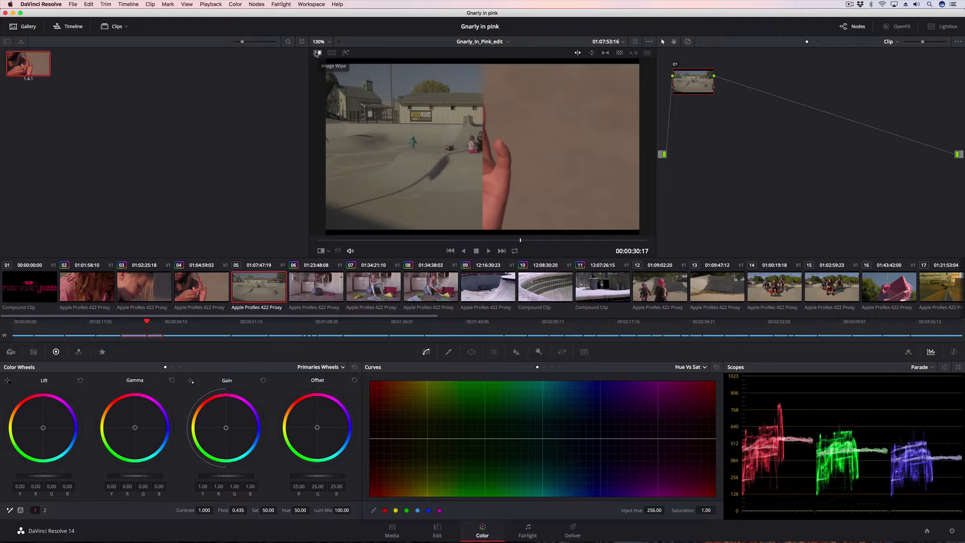
{"action": "left_click_drag", "start_coordinate": [481, 135], "coordinate": [554, 138]}
{"action": "left_click_drag", "start_coordinate": [626, 139], "coordinate": [483, 138]}
{"action": "mouse_move", "coordinate": [519, 241]}
{"action": "left_mouse_down"}
{"action": "mouse_move", "coordinate": [472, 241]}
{"action": "mouse_move", "coordinate": [534, 241]}
{"action": "left_mouse_up"}
{"action": "left_click_drag", "start_coordinate": [481, 129], "coordinate": [544, 139]}
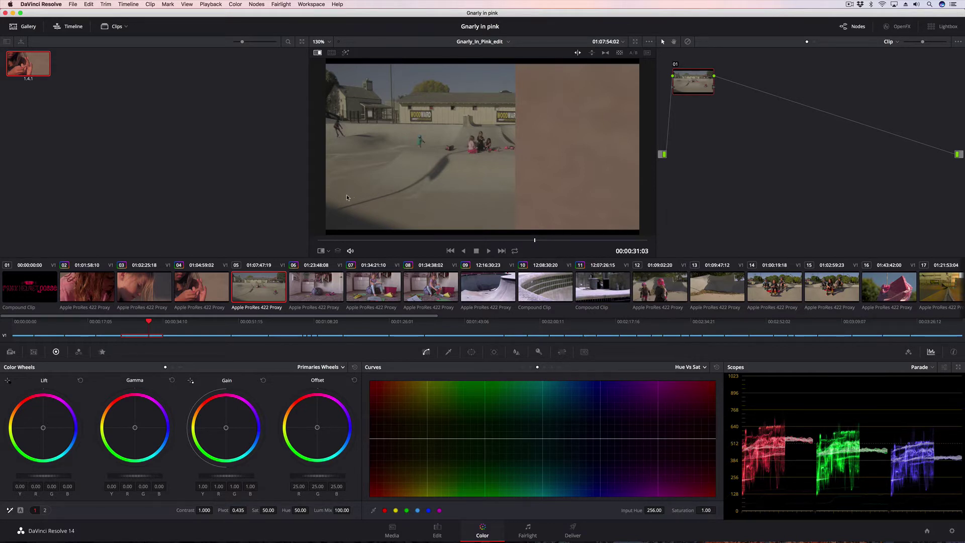
Apply the grade from still 1.4.1 to clip 05 and shift the wipe edge to compare the concrete tones
{"action": "right_click", "coordinate": [30, 64]}
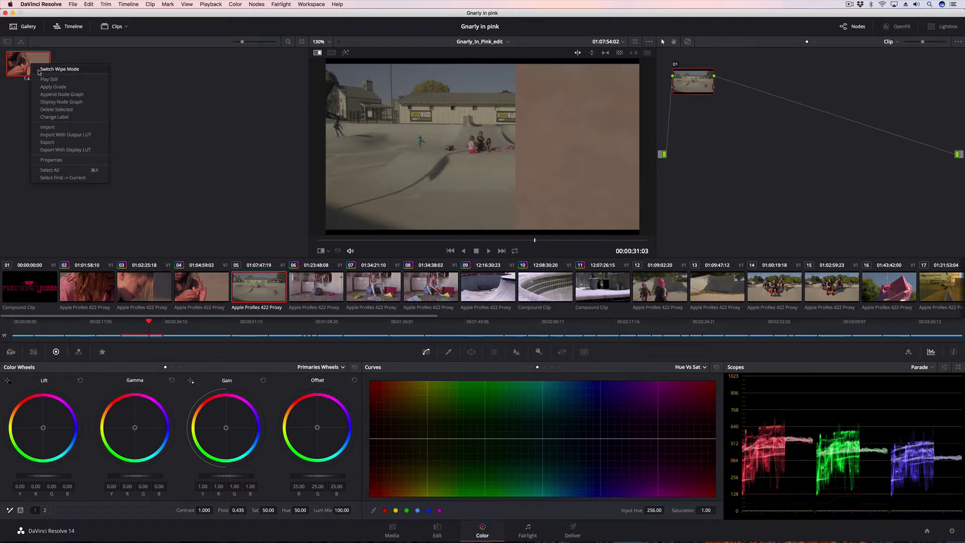
{"action": "left_click", "coordinate": [58, 91]}
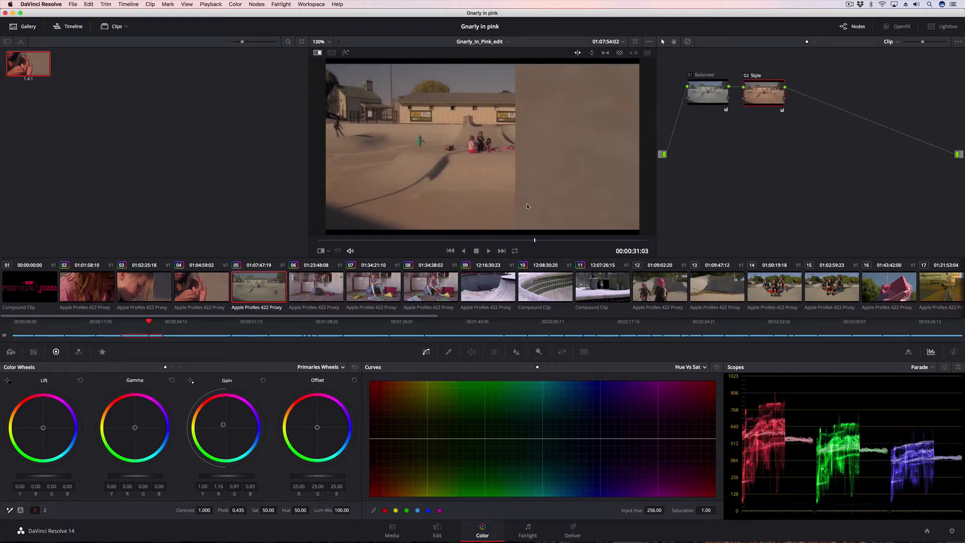
{"action": "left_click_drag", "start_coordinate": [517, 187], "coordinate": [444, 183]}
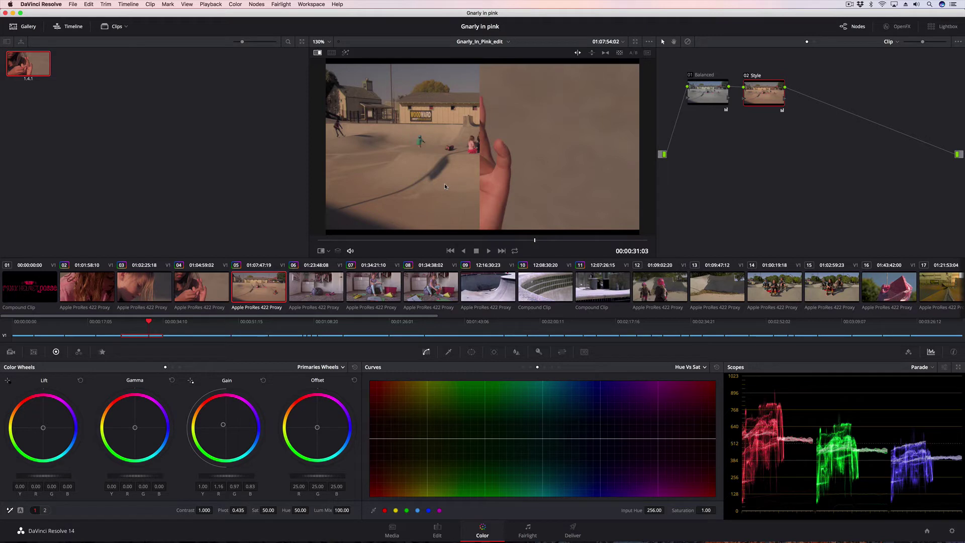
Switch to the Enhanced Viewer and sweep the wipe across the frame to compare clip 05 with the still
{"action": "left_click", "coordinate": [307, 5]}
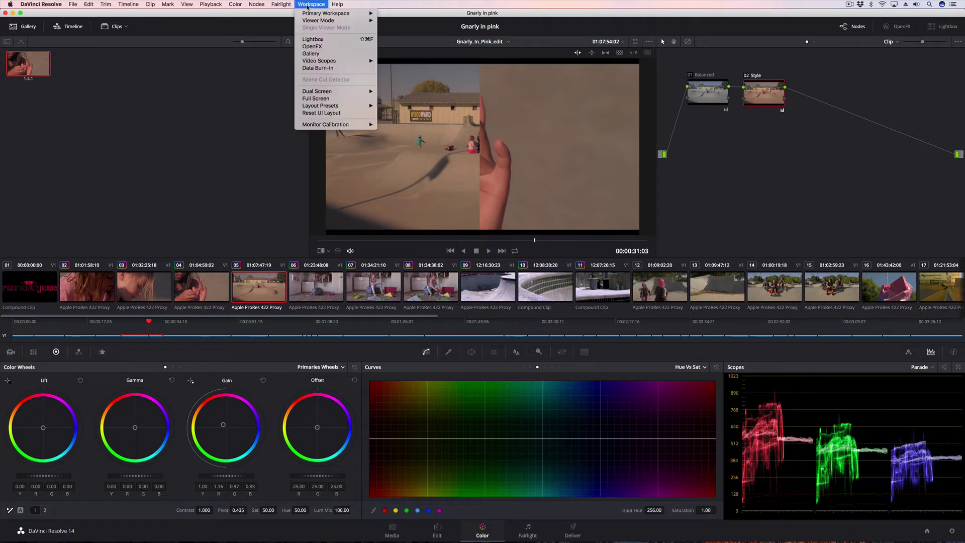
{"action": "mouse_move", "coordinate": [307, 23]}
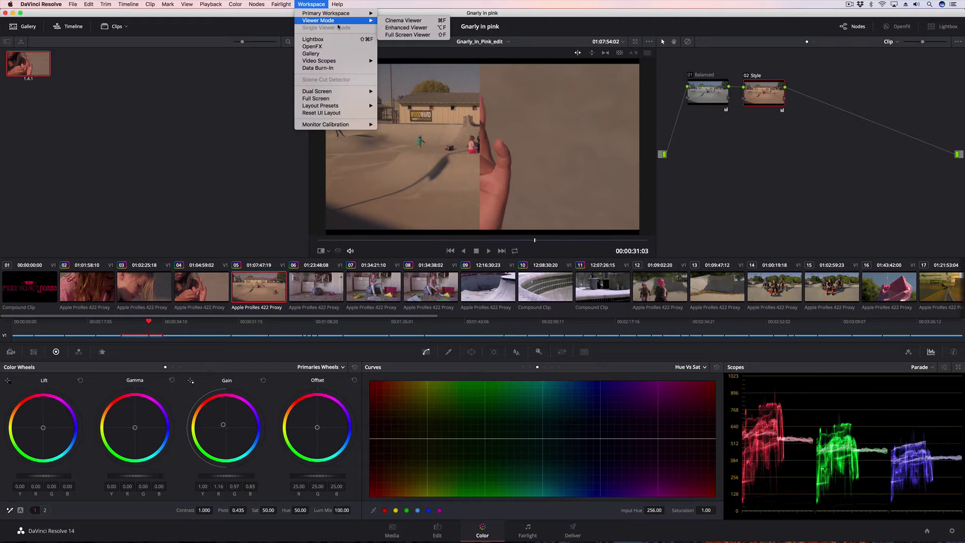
{"action": "left_click", "coordinate": [402, 28]}
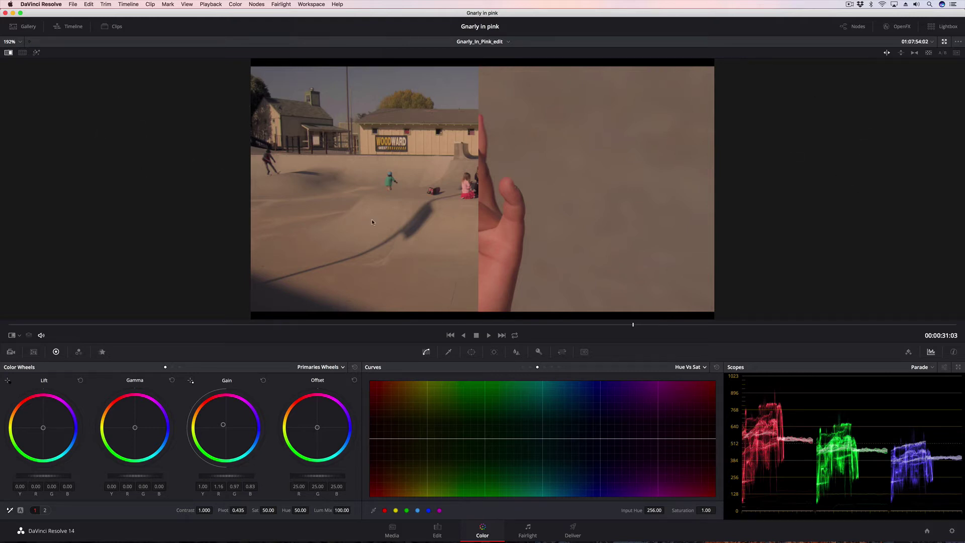
{"action": "left_click_drag", "start_coordinate": [478, 191], "coordinate": [541, 192]}
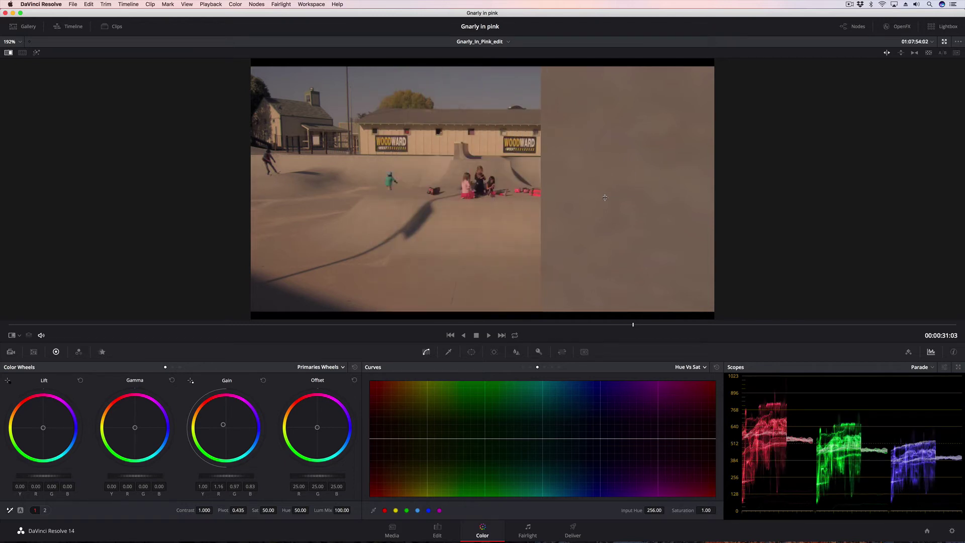
{"action": "left_click_drag", "start_coordinate": [604, 197], "coordinate": [317, 181]}
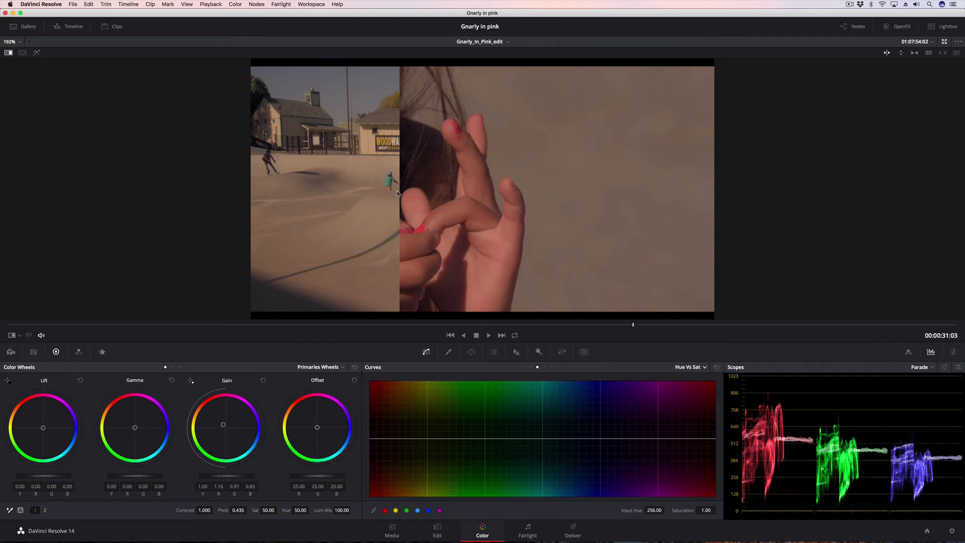
{"action": "left_click_drag", "start_coordinate": [400, 194], "coordinate": [533, 193]}
{"action": "left_click_drag", "start_coordinate": [629, 192], "coordinate": [329, 182]}
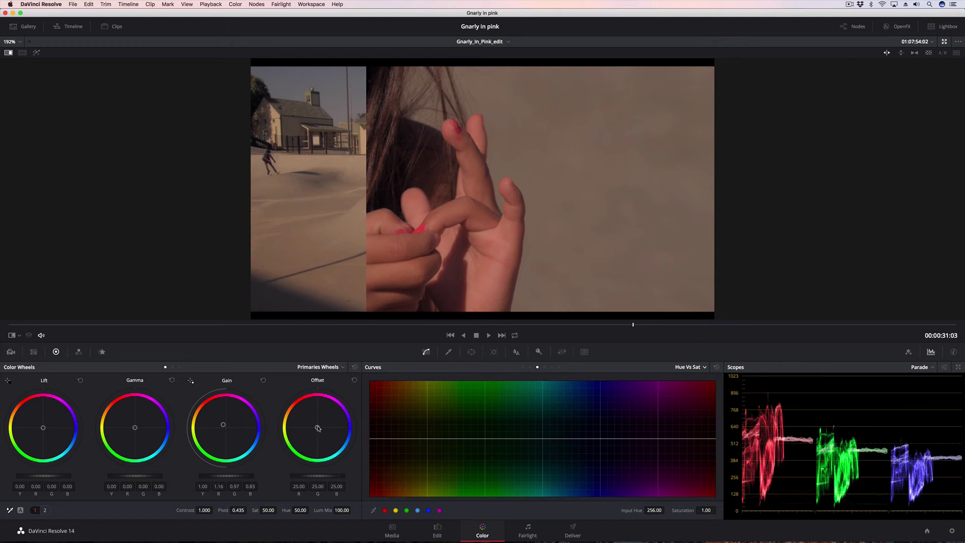
Shift the Offset color balance of clip 05's Style node toward blue, to about R 21.04, G 24.95, B 30.38, checking against the wipe
{"action": "left_click_drag", "start_coordinate": [317, 427], "coordinate": [318, 428]}
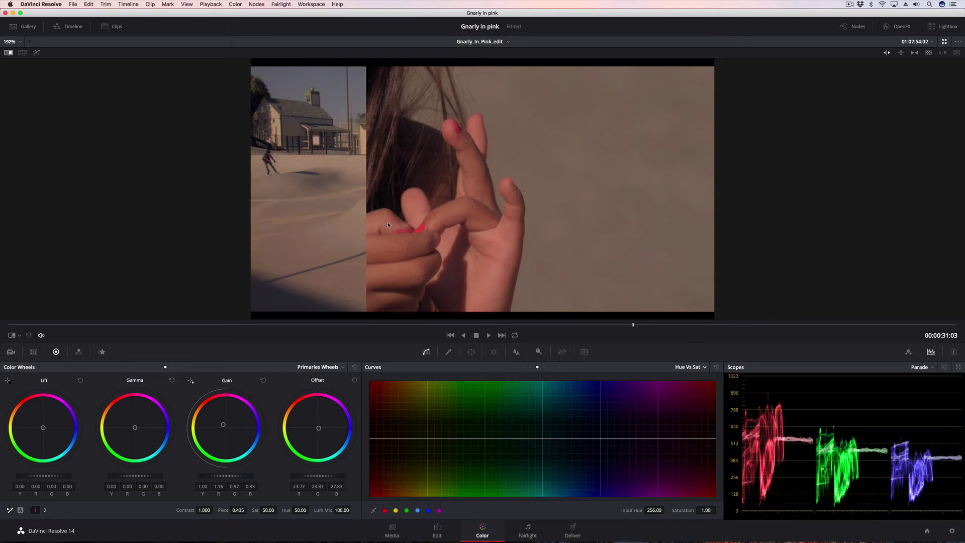
{"action": "left_click_drag", "start_coordinate": [387, 222], "coordinate": [711, 210]}
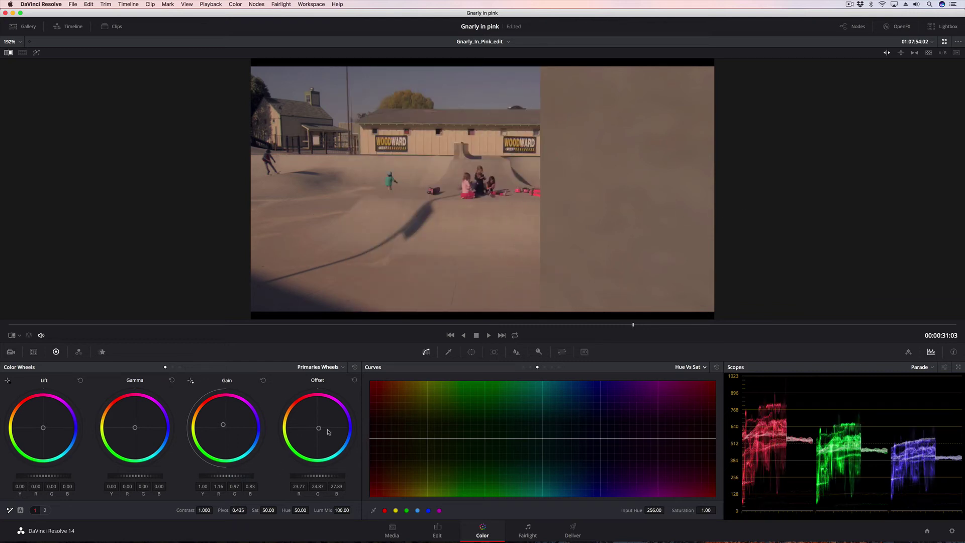
{"action": "left_click_drag", "start_coordinate": [318, 428], "coordinate": [320, 429]}
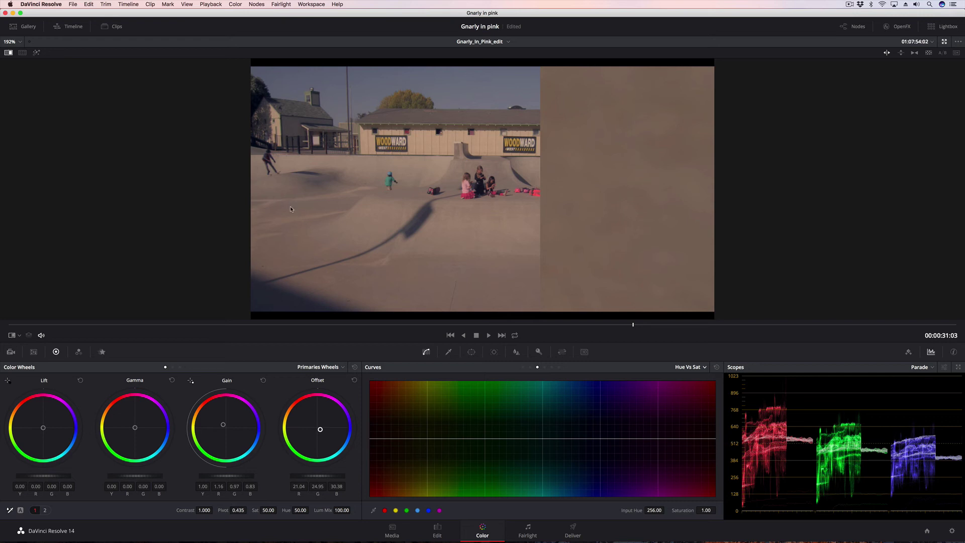
Turn off the image wipe and leave the Enhanced Viewer to restore the normal color page layout
{"action": "left_click", "coordinate": [8, 54]}
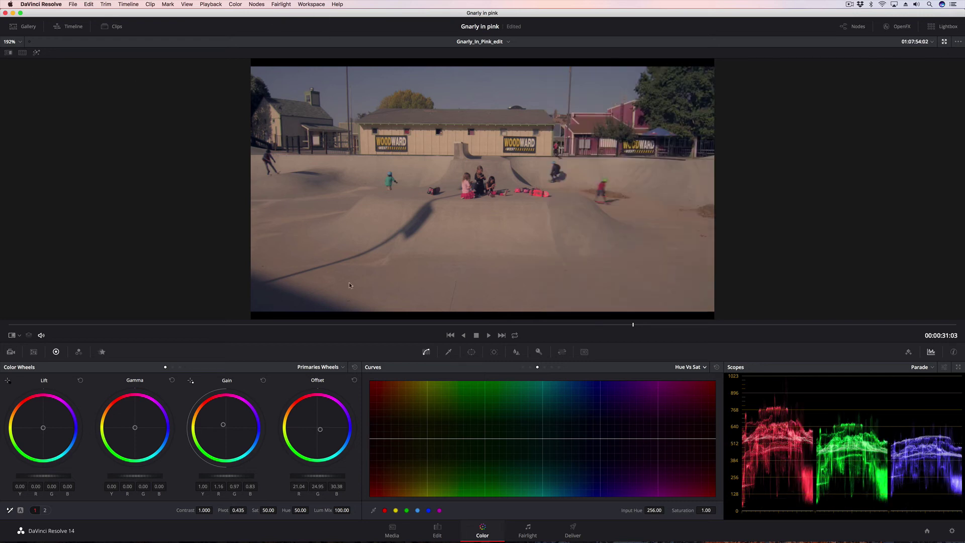
{"action": "left_click", "coordinate": [311, 4]}
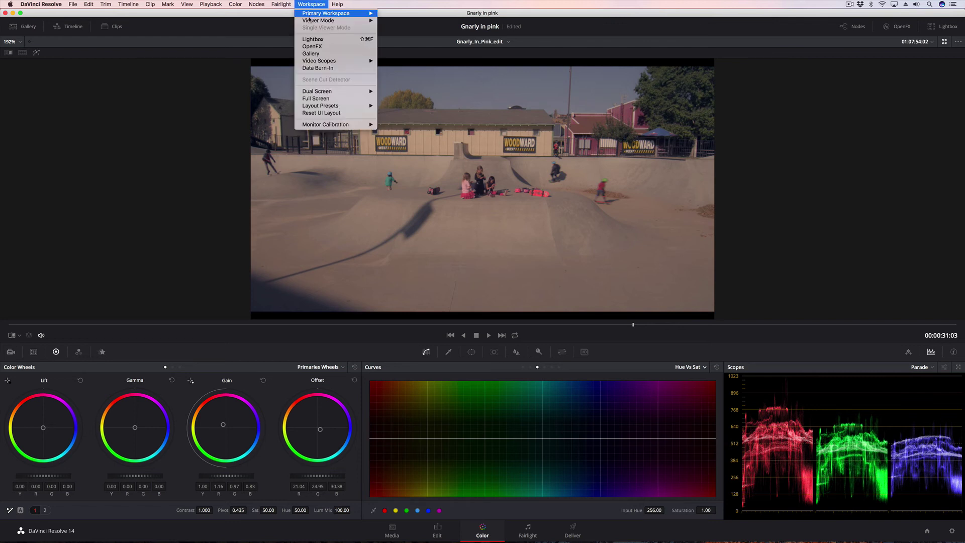
{"action": "mouse_move", "coordinate": [336, 20]}
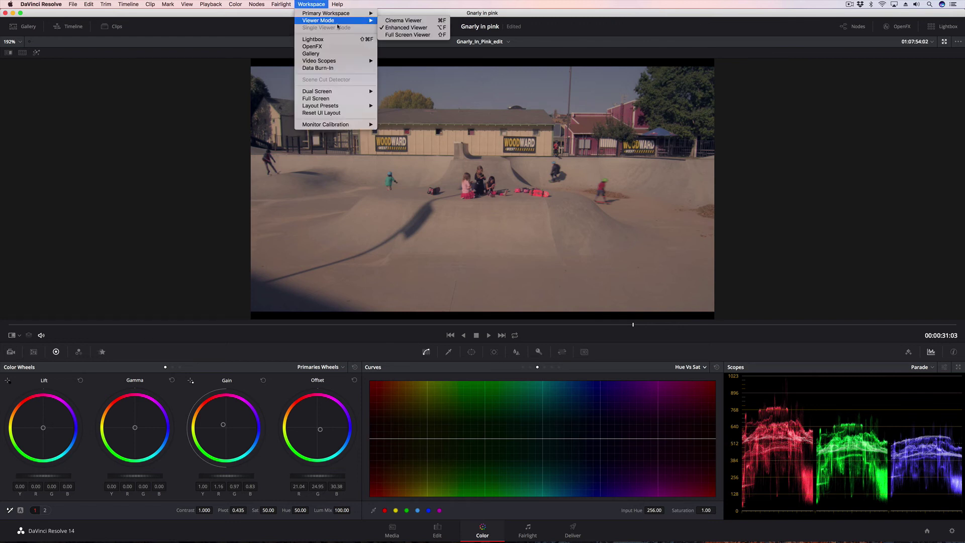
{"action": "left_click", "coordinate": [405, 28]}
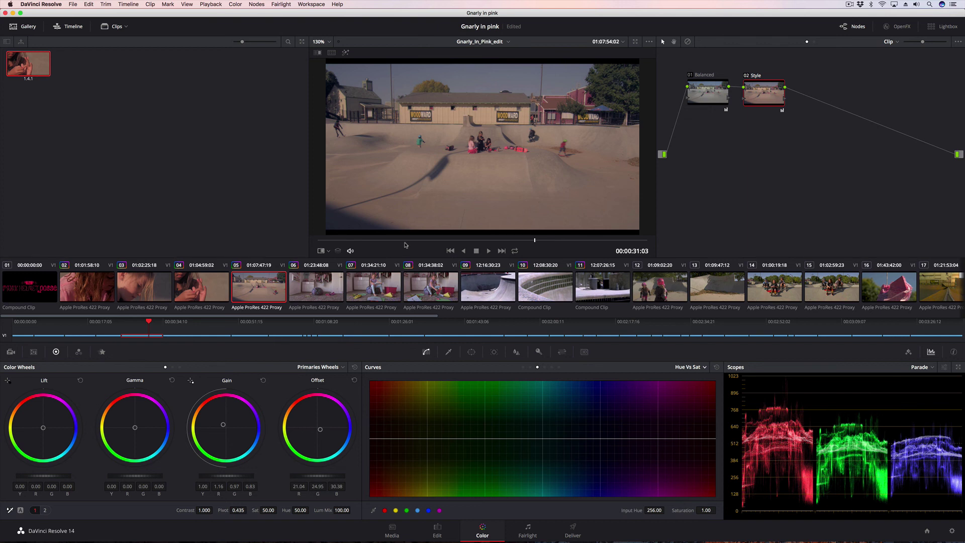